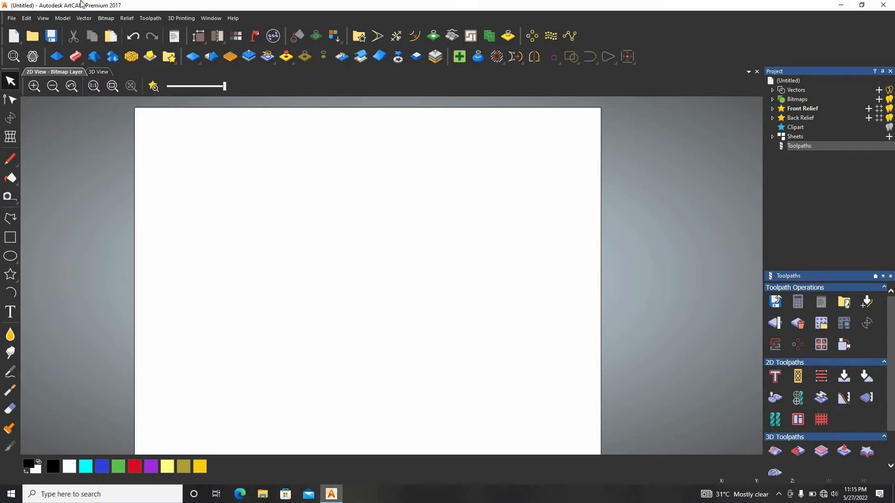
# Step: Start a new 2D V-Bit Carving toolpath
pyautogui.click(158, 22)
pyautogui.moveTo(185, 68)
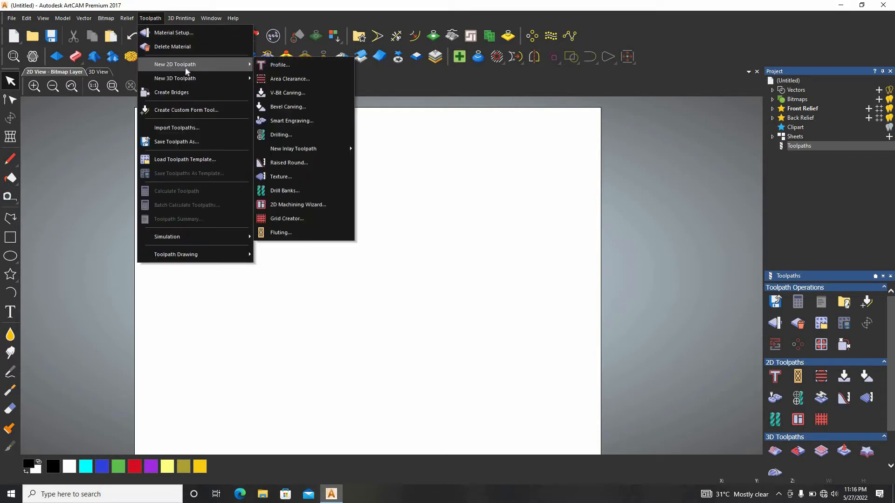
pyautogui.click(306, 94)
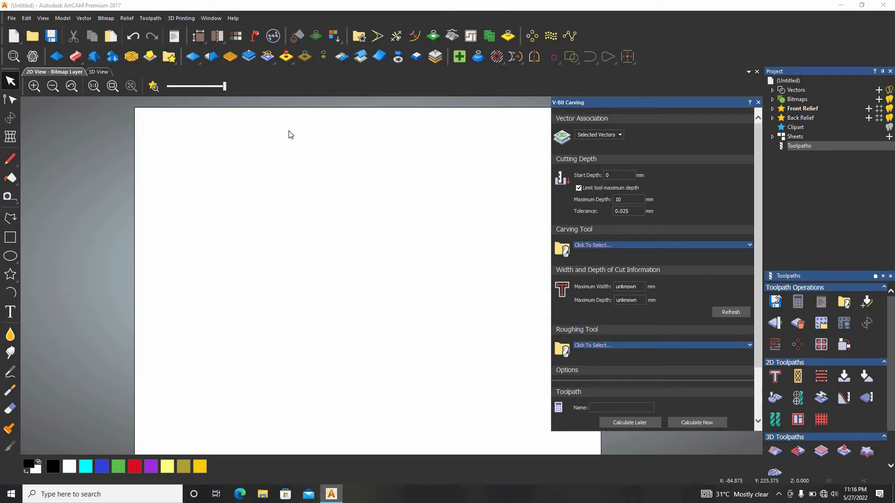
# Step: Draw a five-pointed star about 55 mm wide and 53 mm high and leave it selected
pyautogui.click(10, 274)
pyautogui.moveTo(241, 364); pyautogui.dragTo(225, 384)
pyautogui.click(349, 252)
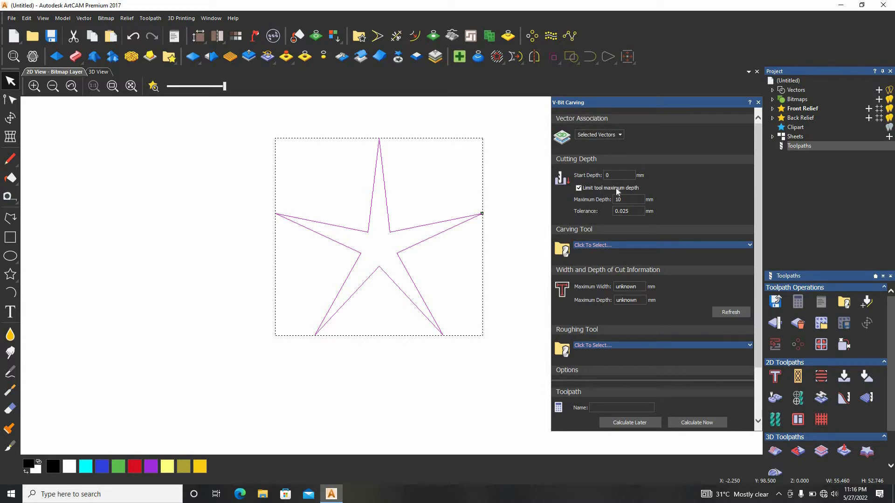
# Step: Turn off the tool maximum depth limit and choose the metric V-Bit 32 mm 90 degree as the carving tool
pyautogui.click(620, 174)
pyautogui.click(579, 188)
pyautogui.scroll(-2, 639, 203)
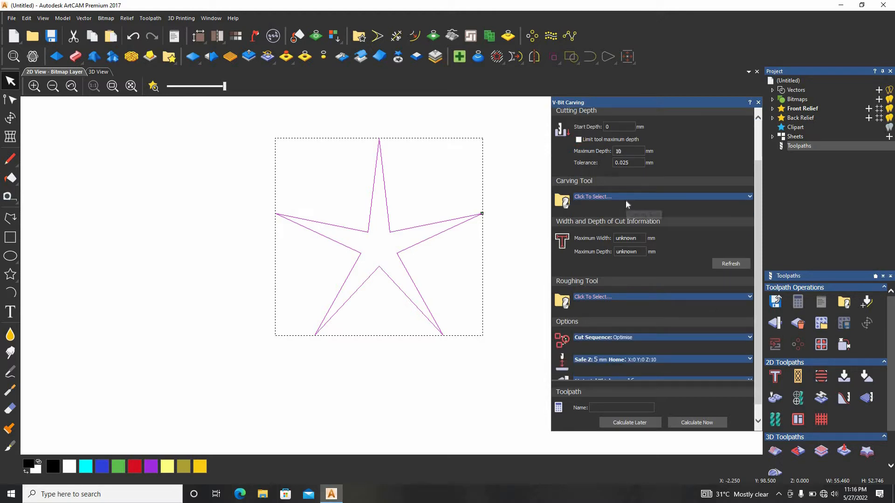
pyautogui.click(625, 198)
pyautogui.scroll(-6, 413, 216)
pyautogui.scroll(-7, 398, 229)
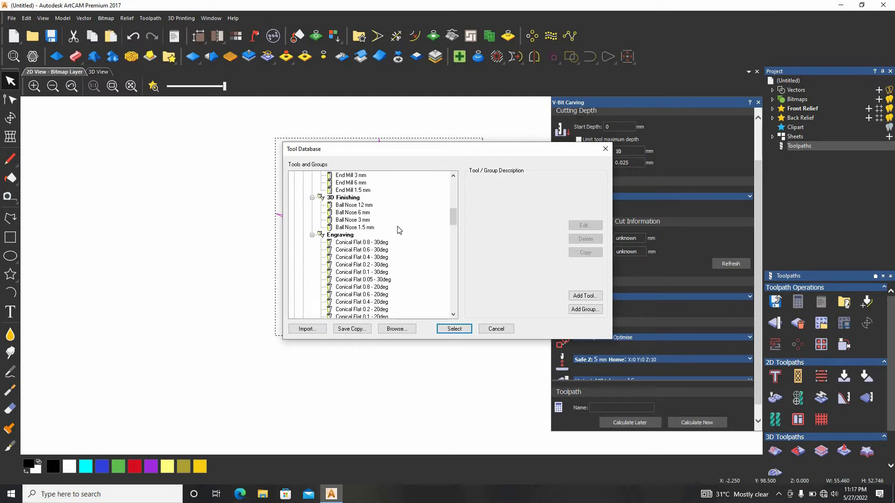
pyautogui.scroll(-15, 399, 230)
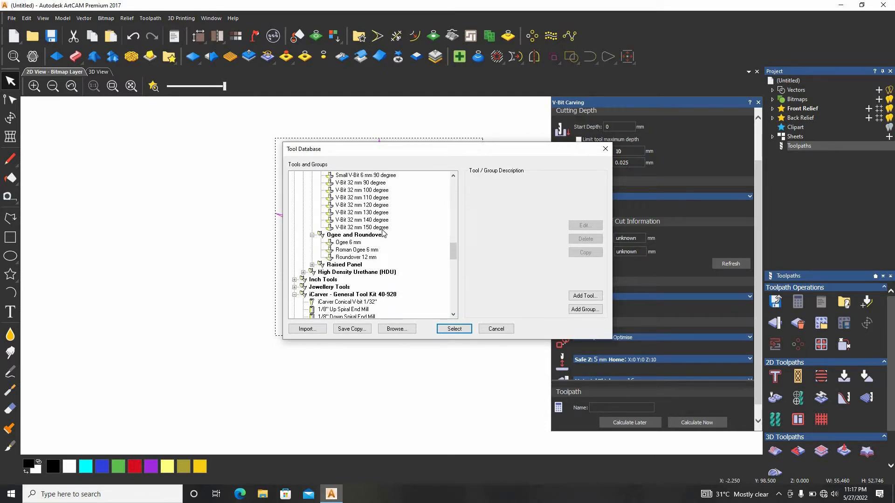
pyautogui.scroll(-2, 373, 230)
pyautogui.scroll(-4, 372, 277)
pyautogui.scroll(5, 371, 273)
pyautogui.scroll(5, 370, 270)
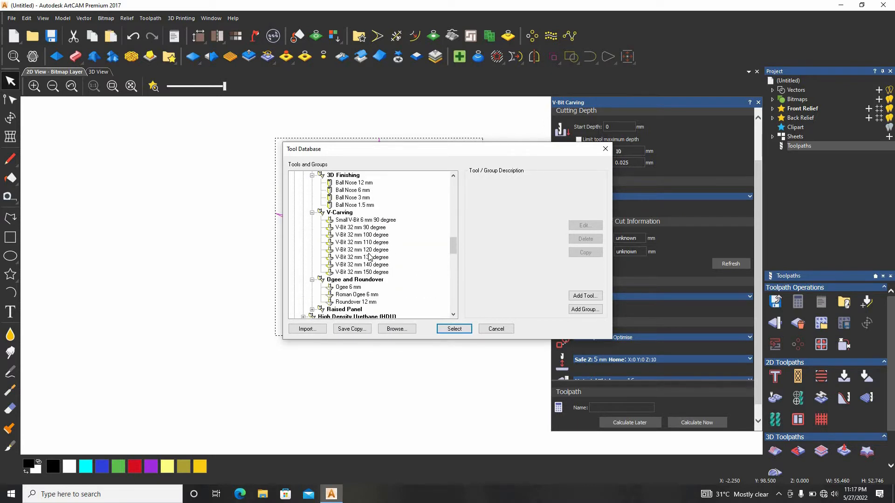
pyautogui.click(374, 229)
pyautogui.doubleClick(374, 230)
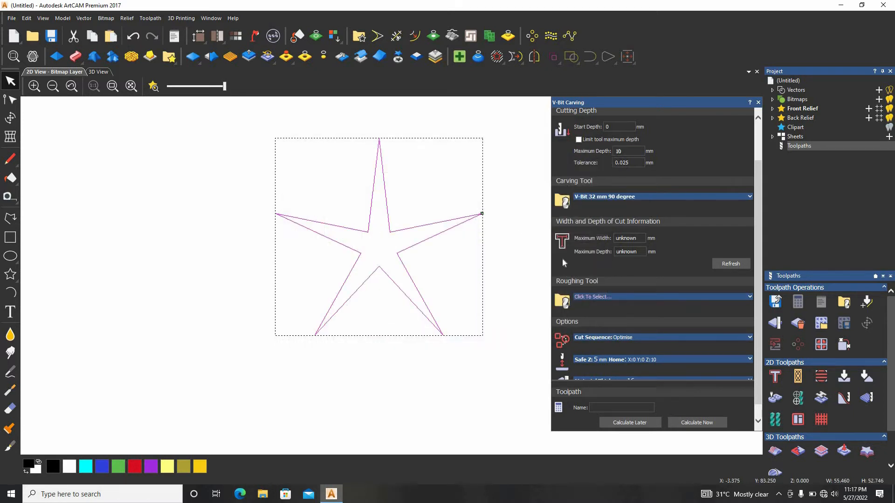
# Step: Set the carving tool's feed rate to 120 mm/sec and its plunge rate to 100 mm/sec
pyautogui.click(624, 197)
pyautogui.scroll(-1, 622, 217)
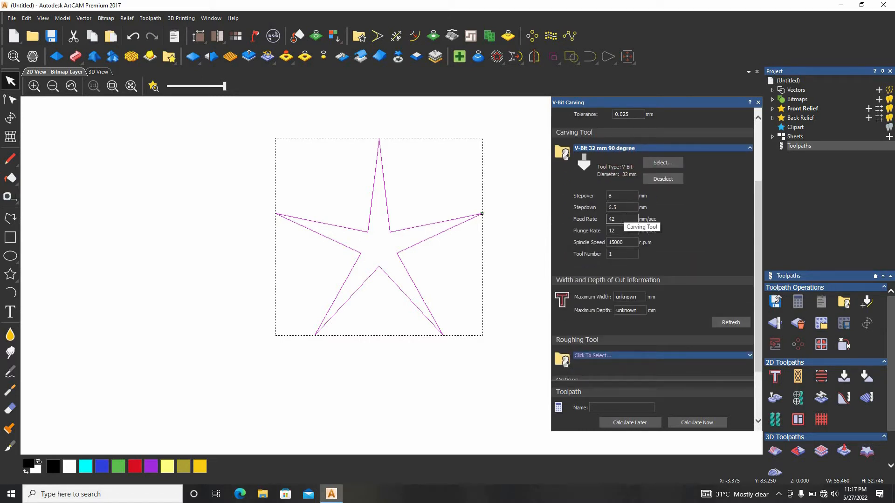
pyautogui.doubleClick(615, 219)
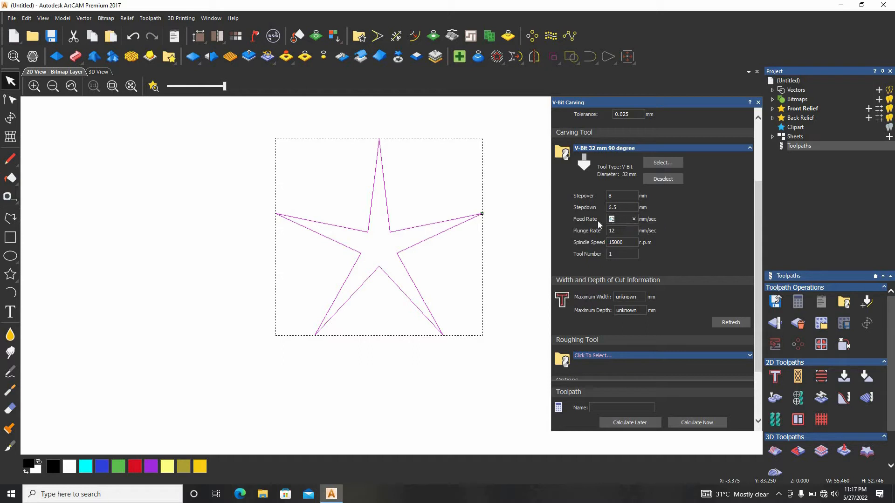
pyautogui.write('120')
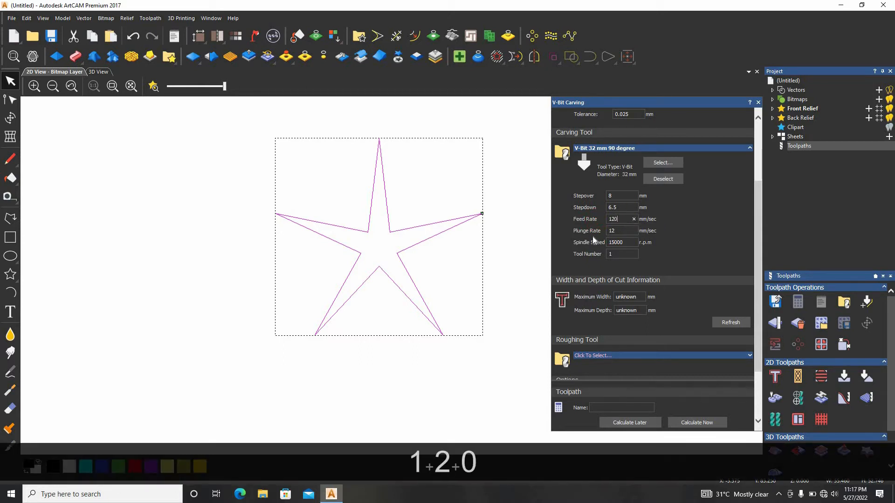
pyautogui.press('Tab')
pyautogui.write('100')
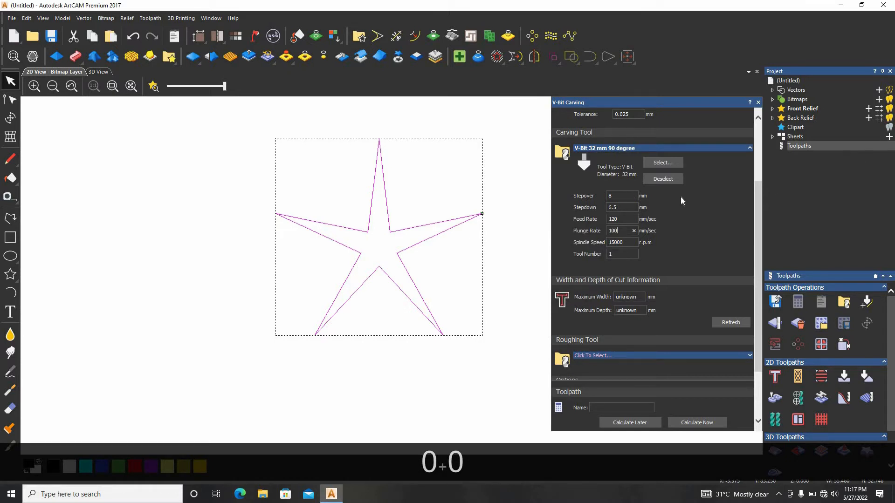
# Step: Refresh the maximum width and depth of cut for the star and inspect its outline
pyautogui.scroll(-2, 653, 288)
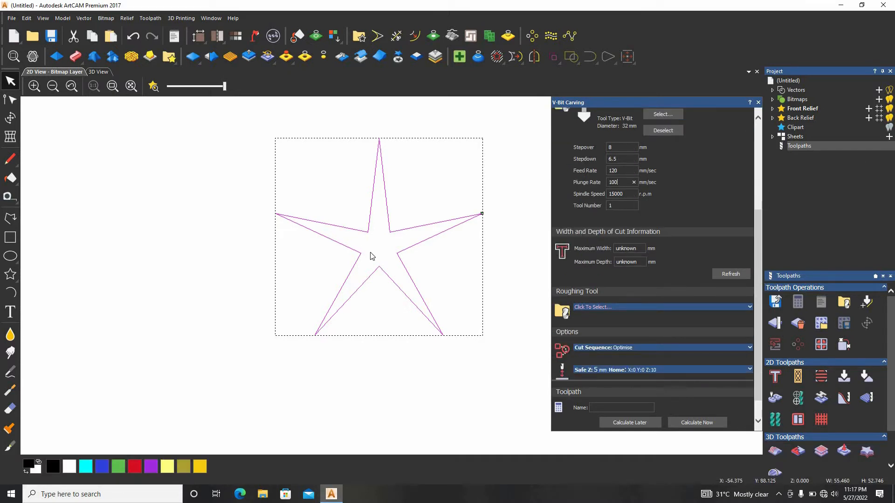
pyautogui.scroll(2, 372, 256)
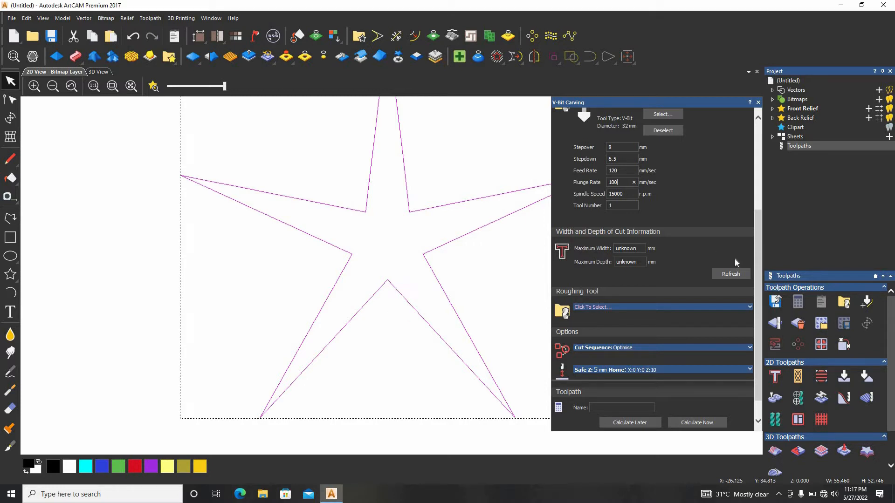
pyautogui.click(734, 274)
pyautogui.scroll(3, 357, 238)
pyautogui.scroll(-3, 451, 238)
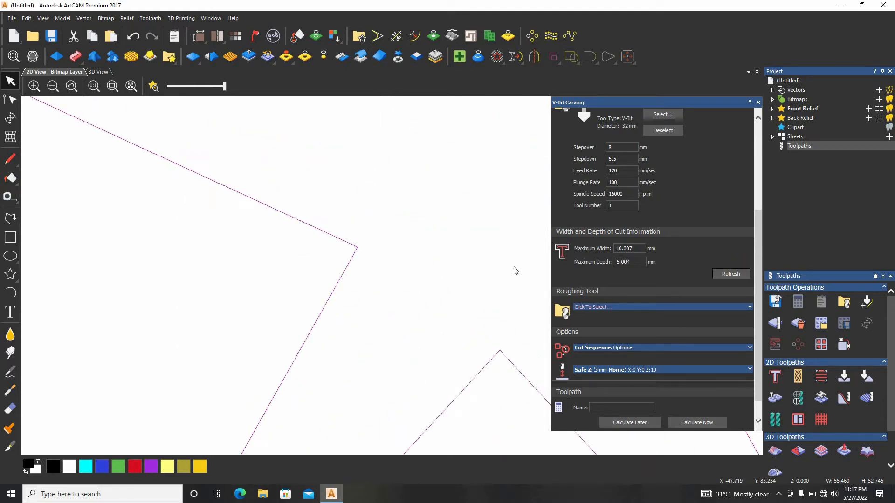
pyautogui.scroll(-3, 479, 239)
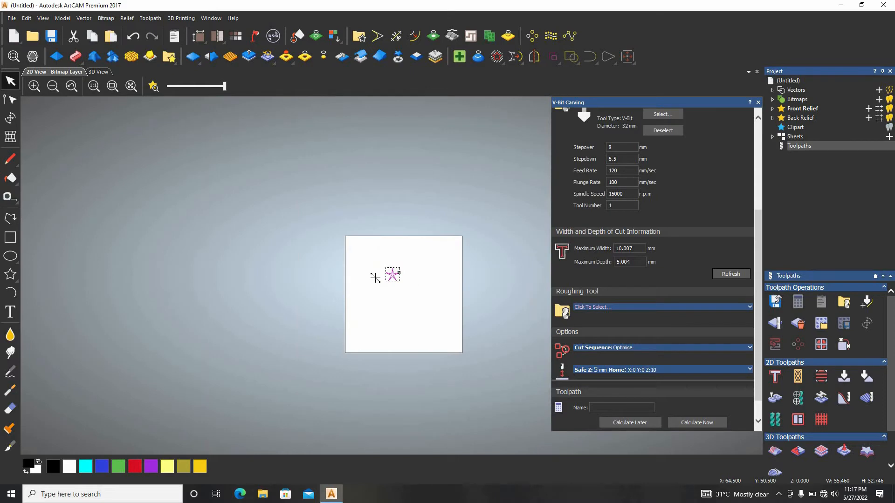
pyautogui.scroll(3, 402, 280)
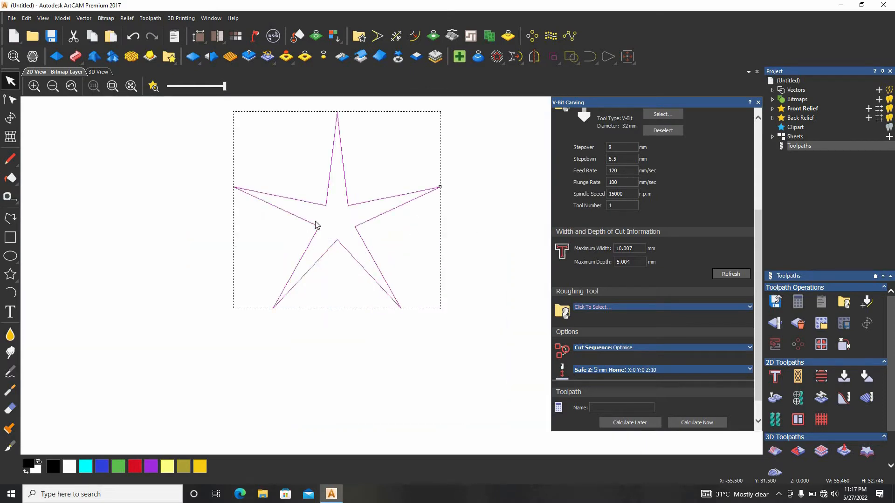
pyautogui.scroll(2, 313, 225)
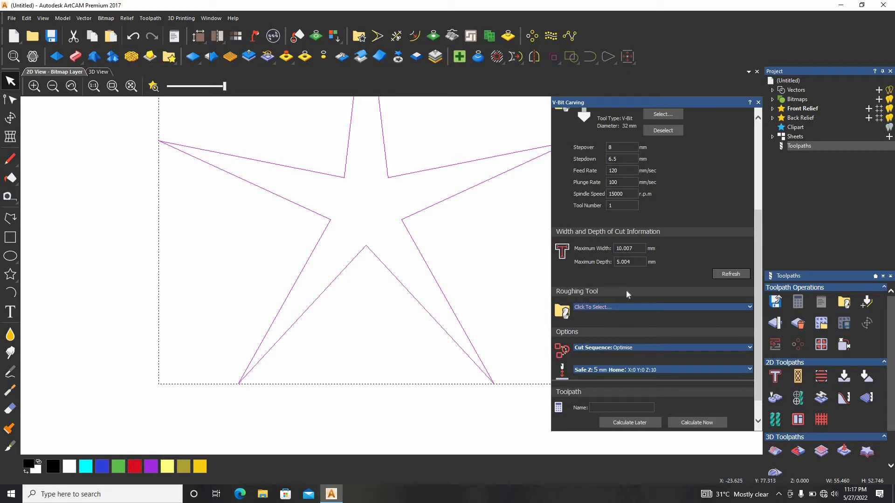
# Step: Expand the Safe Z and home position options and calculate the V-bit carving toolpath for the star
pyautogui.scroll(-1, 627, 287)
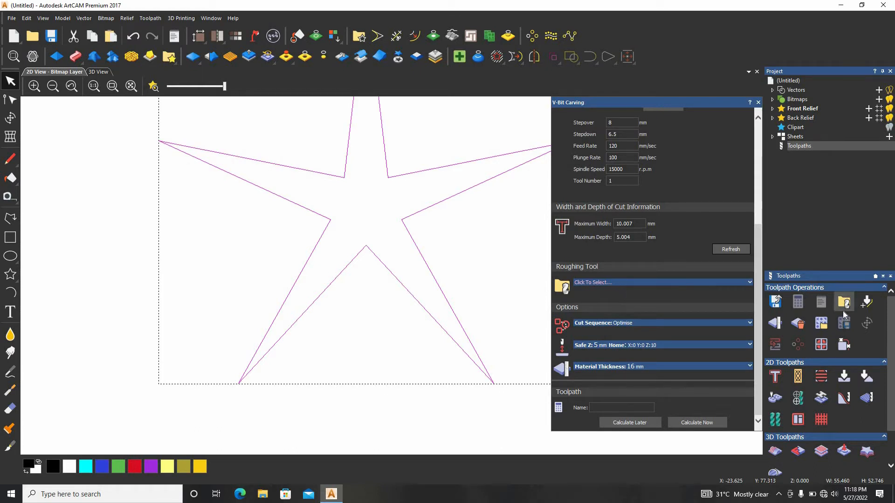
pyautogui.click(717, 344)
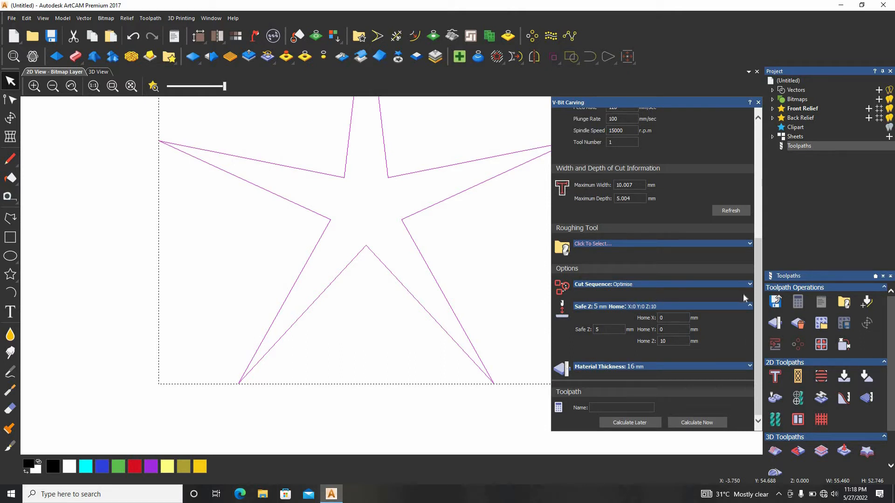
pyautogui.click(697, 423)
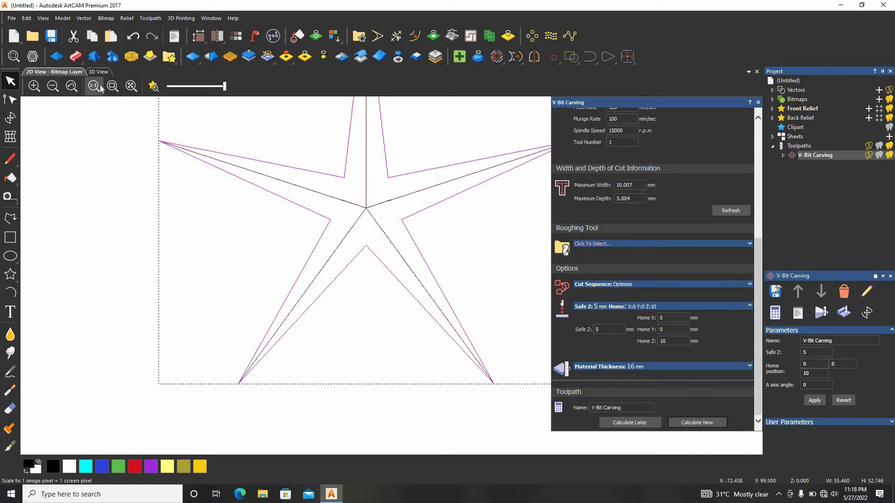
# Step: Switch to the 3D view and simulate the V-bit carving toolpath on the whole model at standard resolution
pyautogui.click(92, 74)
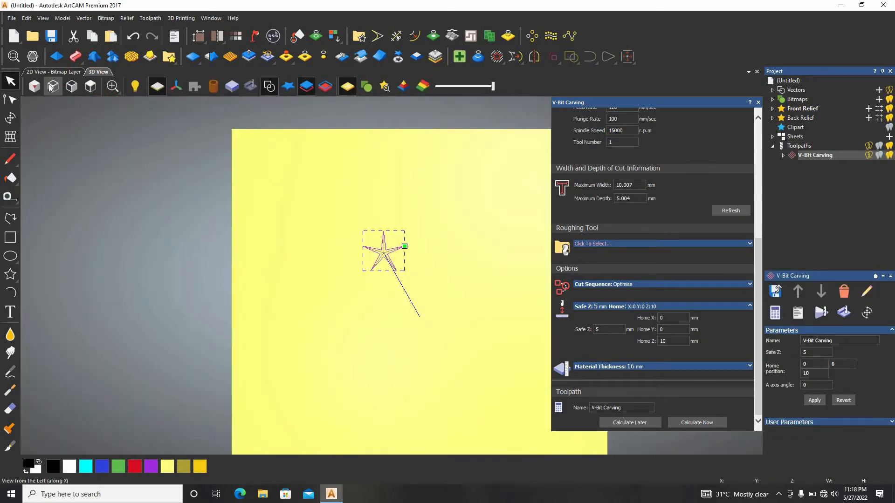
pyautogui.click(34, 86)
pyautogui.scroll(3, 416, 280)
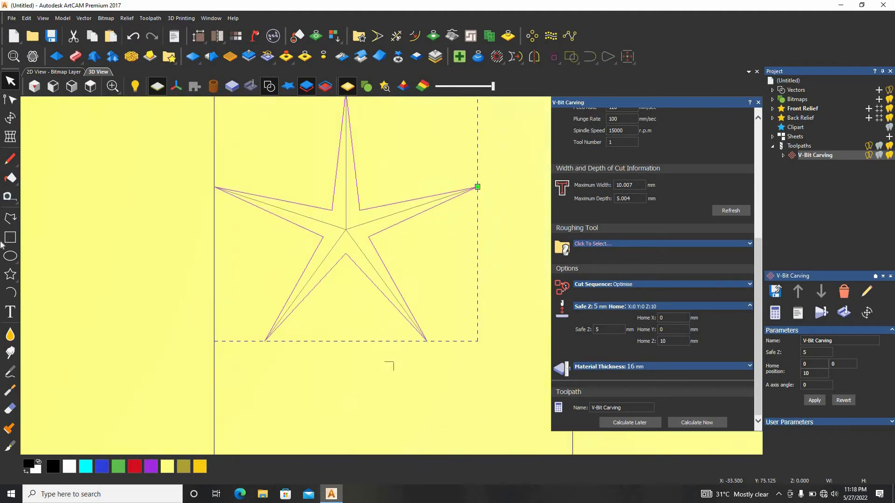
pyautogui.click(34, 86)
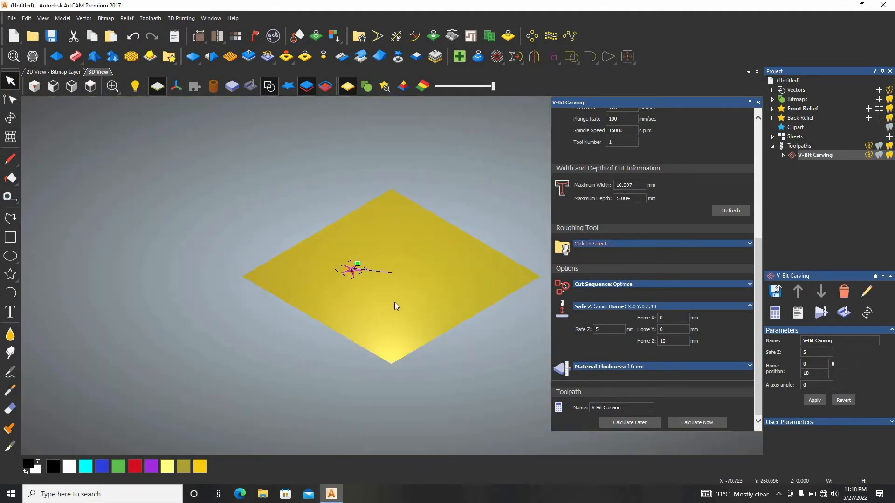
pyautogui.scroll(10, 393, 301)
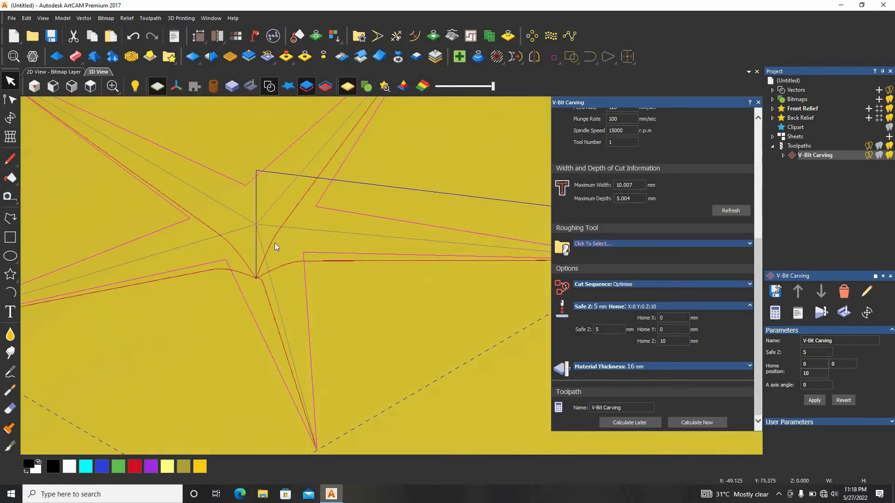
pyautogui.click(823, 312)
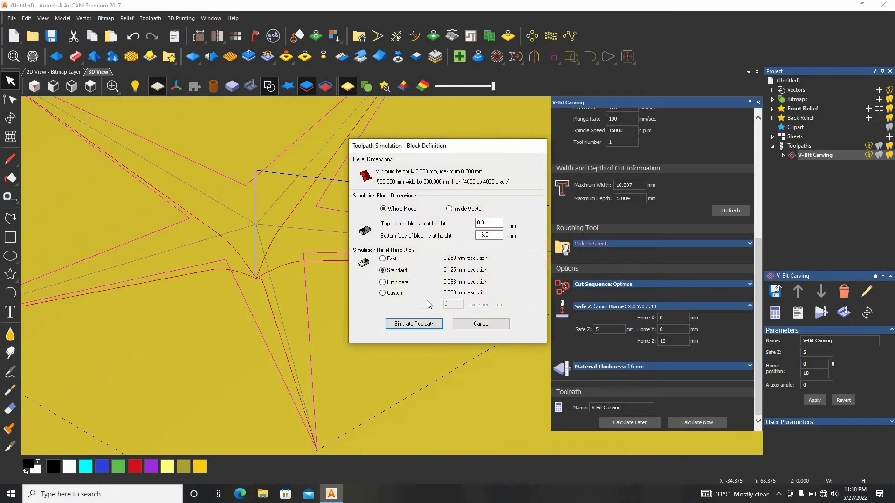
pyautogui.click(414, 324)
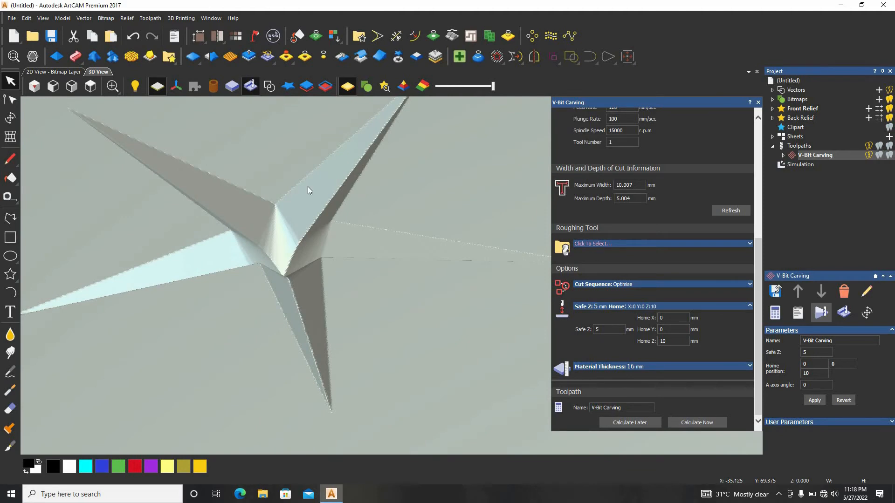
# Step: Examine the simulated star carving's centre, arms and tips up close, and view it from above
pyautogui.scroll(-2, 376, 178)
pyautogui.scroll(4, 376, 178)
pyautogui.scroll(1, 427, 141)
pyautogui.scroll(-1, 360, 264)
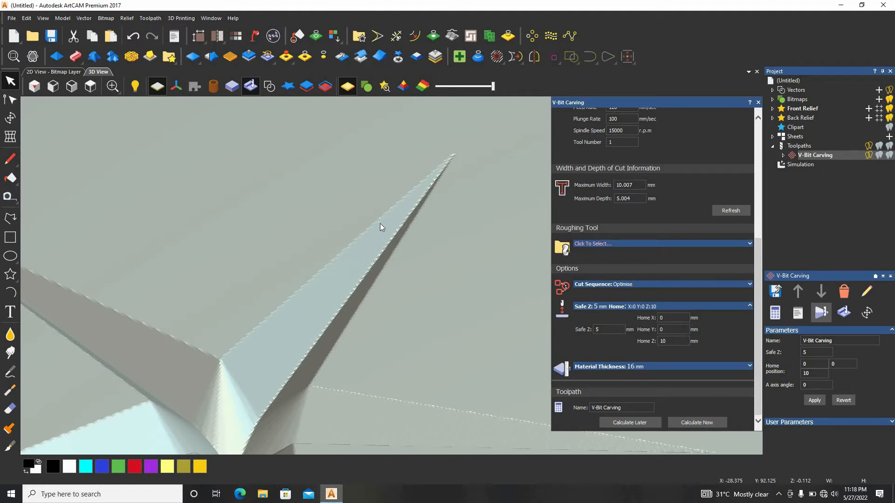
pyautogui.scroll(-4, 384, 221)
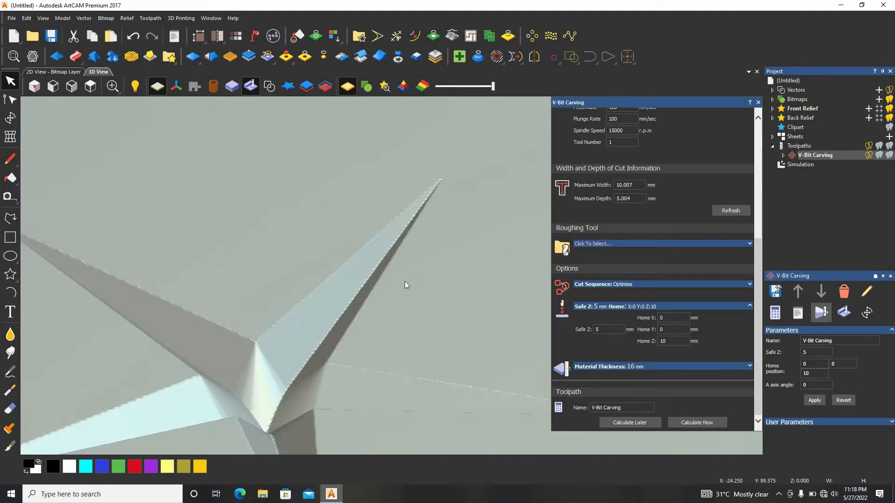
pyautogui.scroll(5, 259, 365)
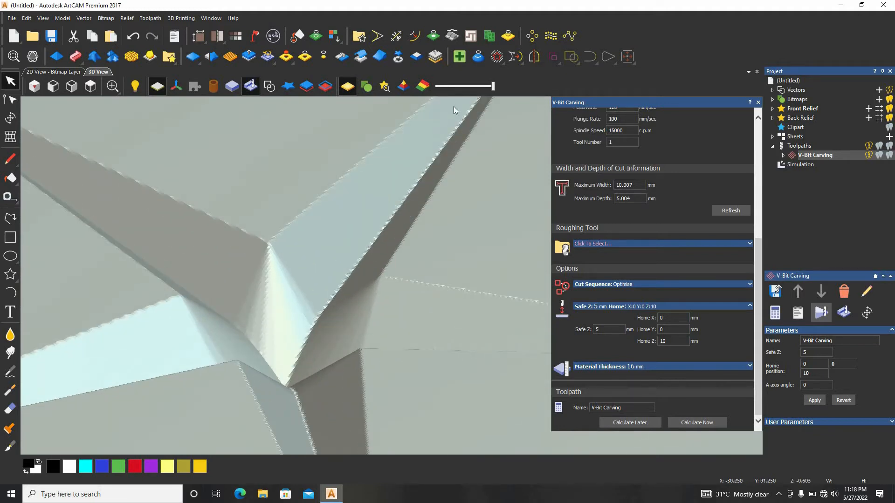
pyautogui.scroll(-3, 454, 107)
pyautogui.scroll(5, 473, 132)
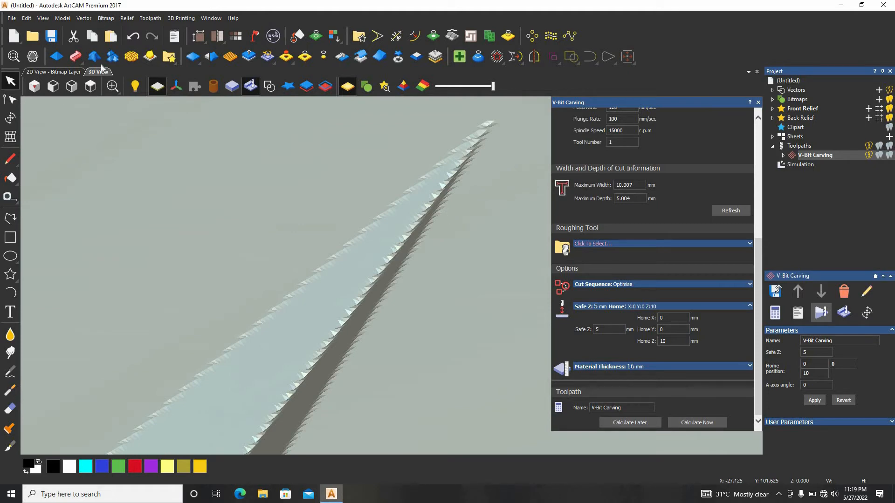
pyautogui.click(84, 90)
pyautogui.scroll(5, 344, 202)
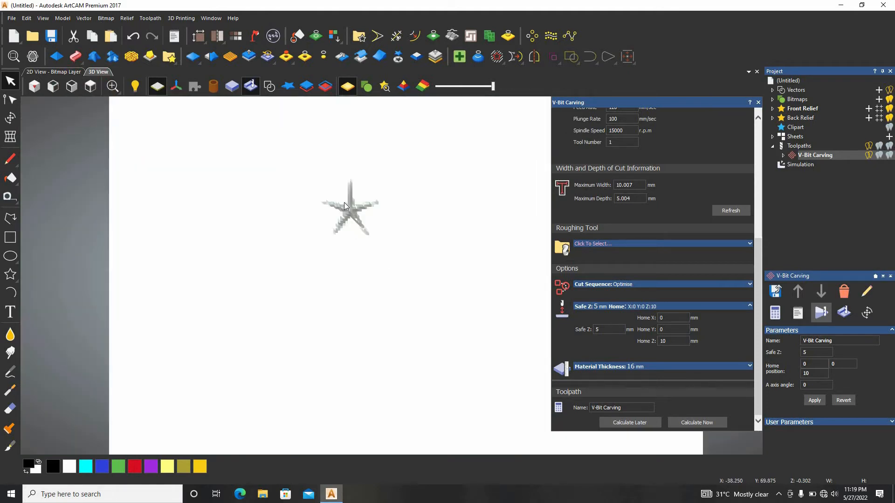
# Step: Delete the toolpath simulation and display the vectors in the 3D view
pyautogui.rightClick(791, 166)
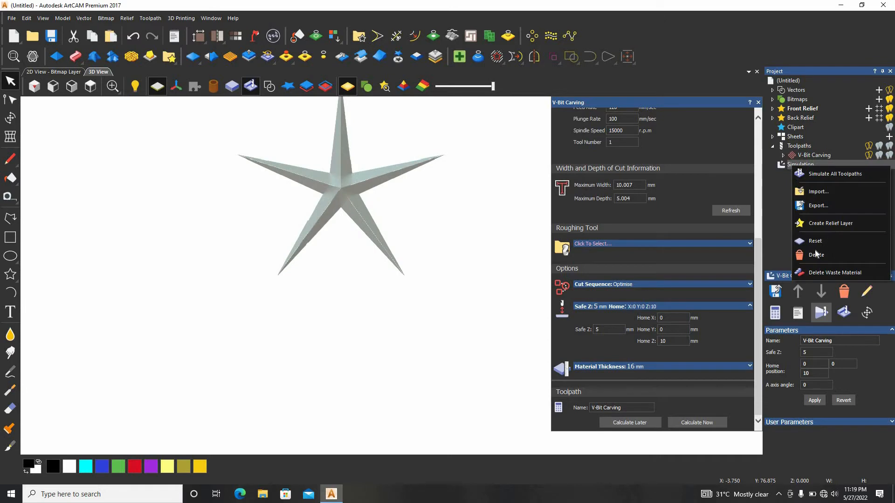
pyautogui.click(816, 254)
pyautogui.click(270, 86)
# Step: Limit the tool maximum depth of the V-bit carving to 3 mm
pyautogui.scroll(3, 359, 158)
pyautogui.scroll(5, 653, 153)
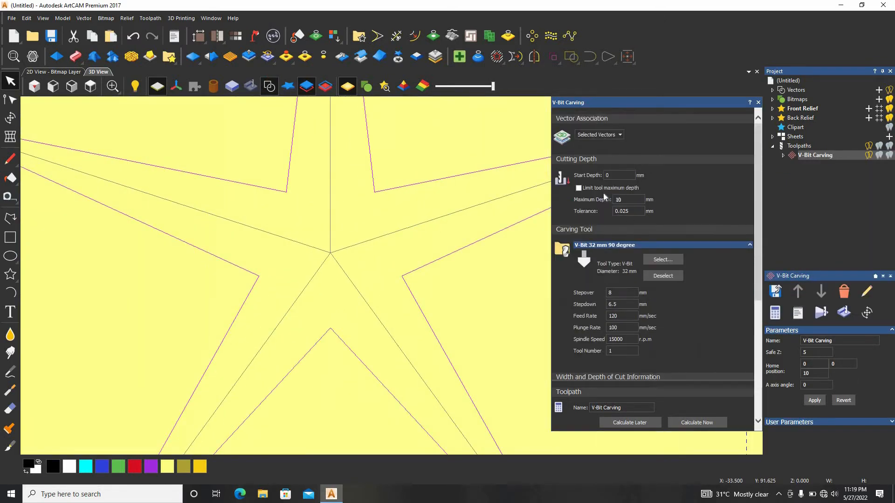
pyautogui.click(579, 187)
pyautogui.write('3')
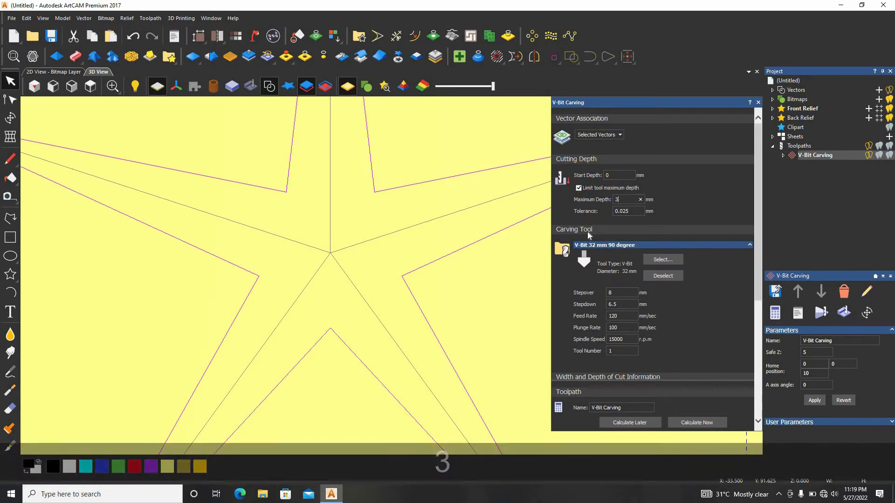
# Step: Calculate the depth-limited V-bit carving toolpath on the star and inspect it in an isometric view
pyautogui.click(697, 423)
pyautogui.click(34, 86)
pyautogui.scroll(3, 318, 275)
pyautogui.moveTo(318, 276); pyautogui.dragTo(385, 279, button='middle')
pyautogui.scroll(8, 385, 278)
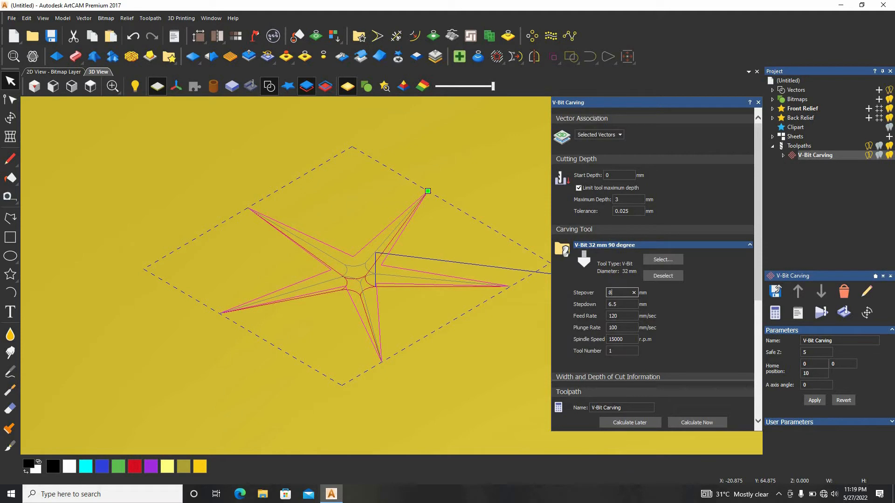
# Step: Recalculate the carving toolpath with a 1 mm stepover and simulate it on the whole model at standard resolution
pyautogui.moveTo(617, 293); pyautogui.dragTo(583, 288)
pyautogui.click(697, 423)
pyautogui.scroll(5, 359, 278)
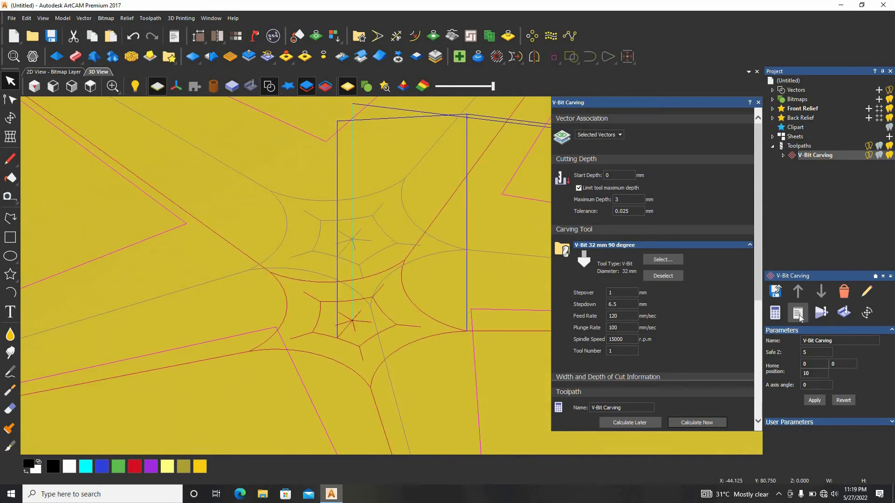
pyautogui.click(821, 313)
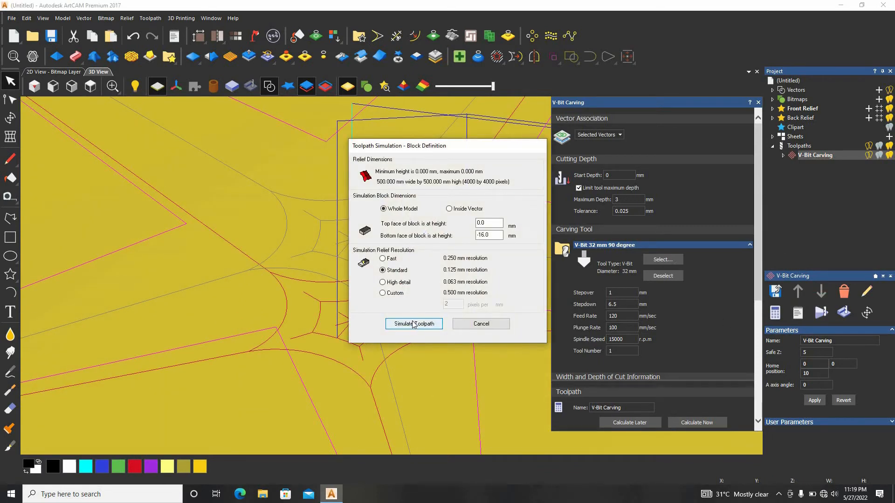
pyautogui.click(413, 324)
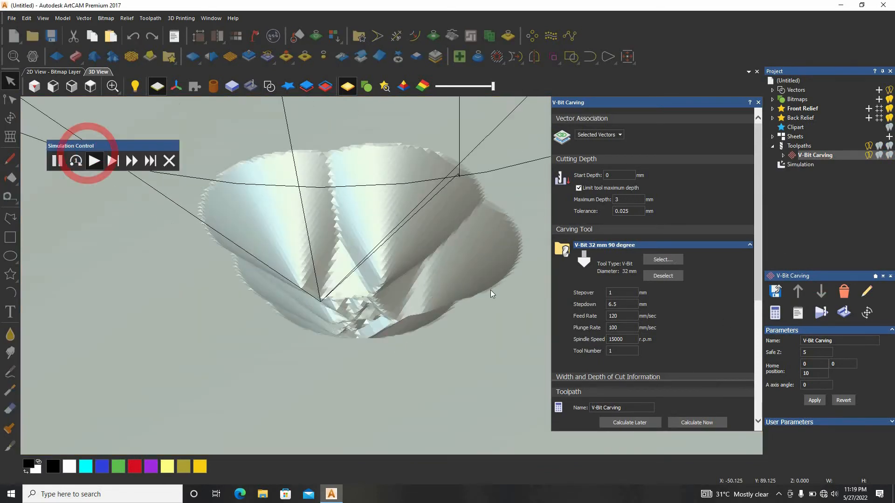
# Step: Examine the simulated carving's depth-limited floor at the star's centre up close
pyautogui.scroll(5, 481, 276)
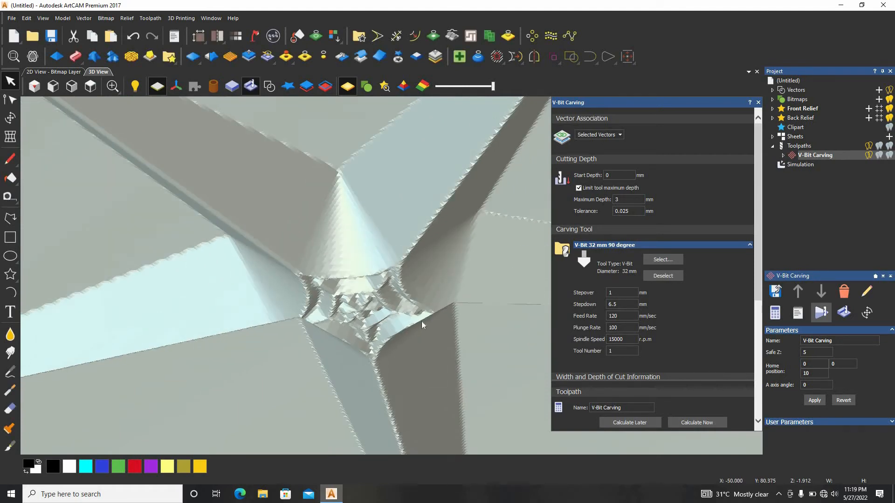
pyautogui.scroll(2, 421, 317)
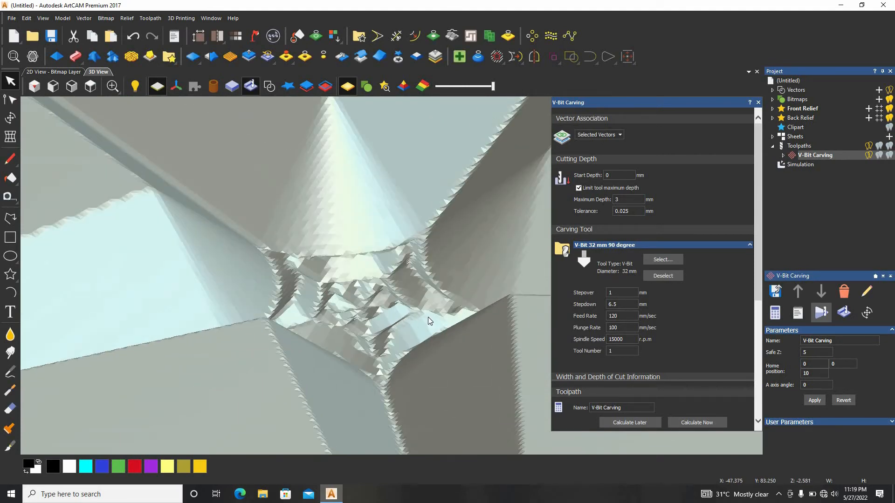
pyautogui.scroll(-2, 324, 252)
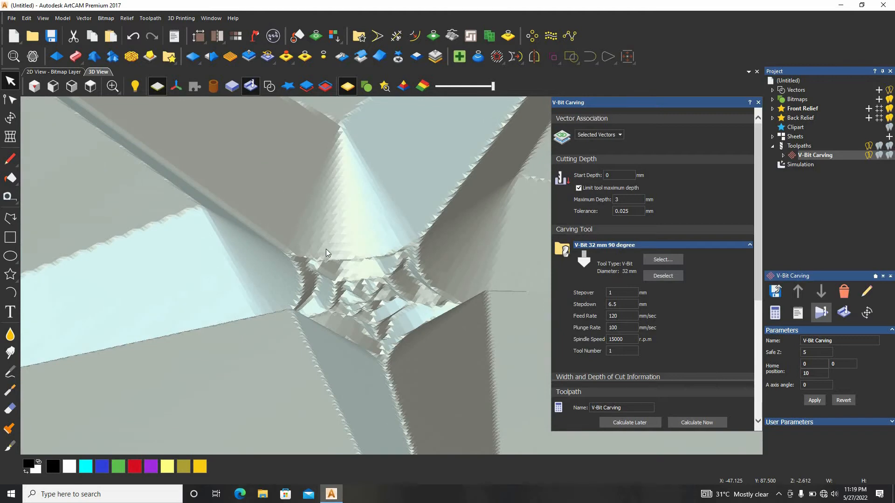
pyautogui.scroll(-1, 397, 186)
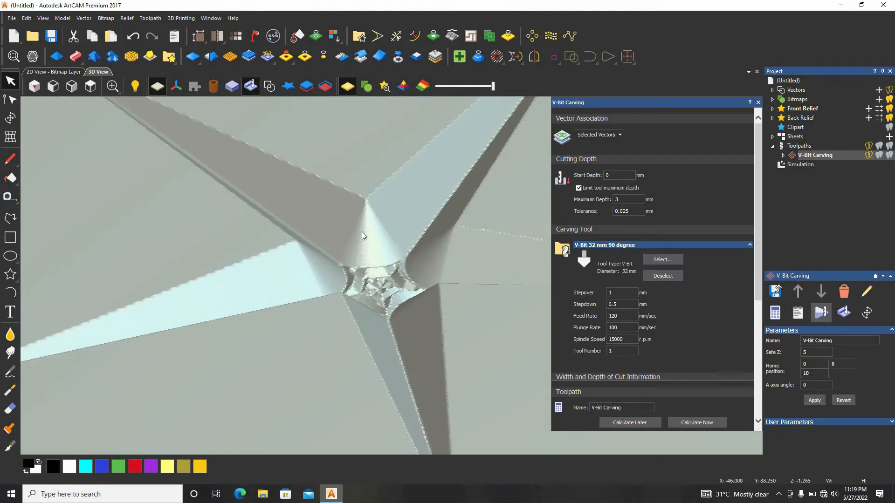
pyautogui.scroll(3, 405, 282)
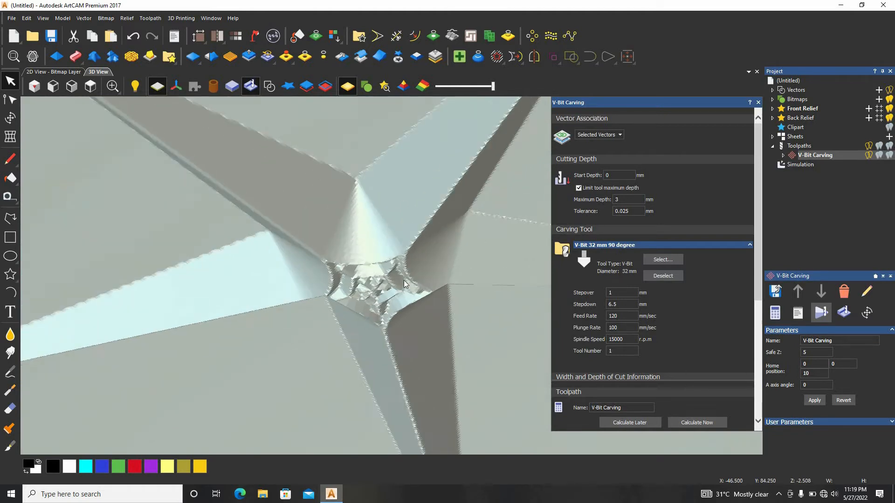
pyautogui.scroll(1, 354, 292)
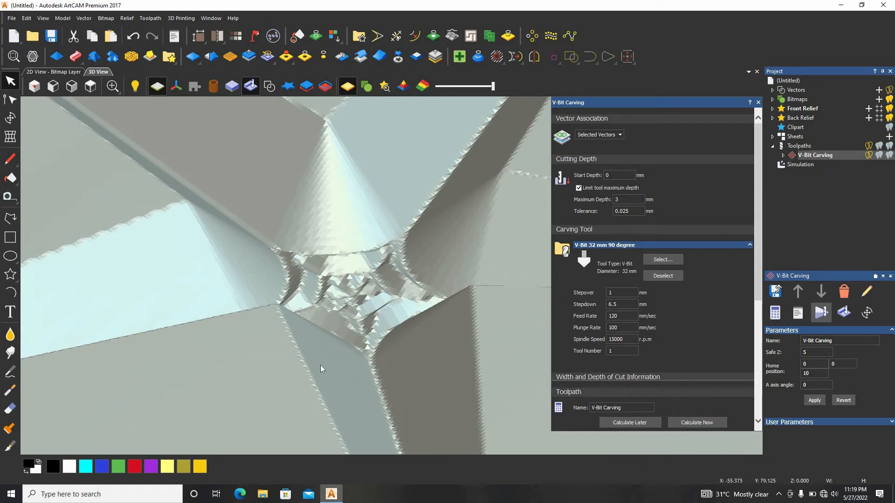
# Step: Delete the simulation and the star's V-Bit Carving toolpath, closing the carving settings
pyautogui.rightClick(813, 167)
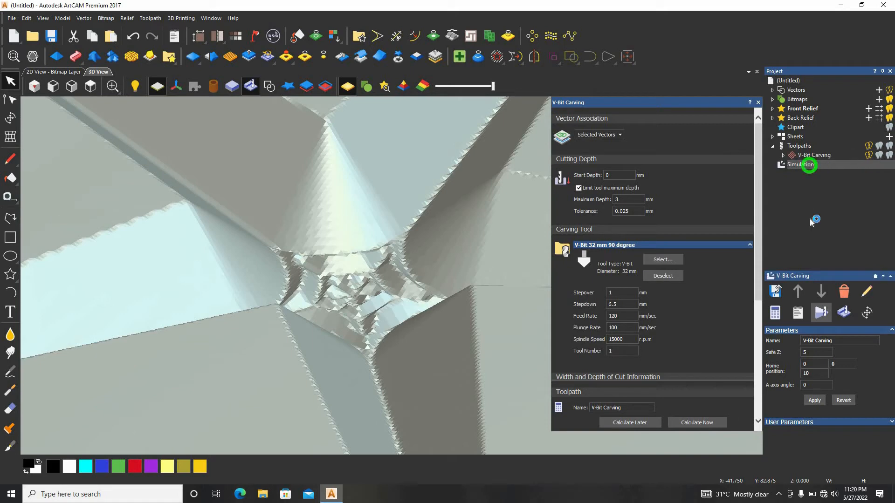
pyautogui.click(818, 254)
pyautogui.click(812, 156)
pyautogui.click(758, 102)
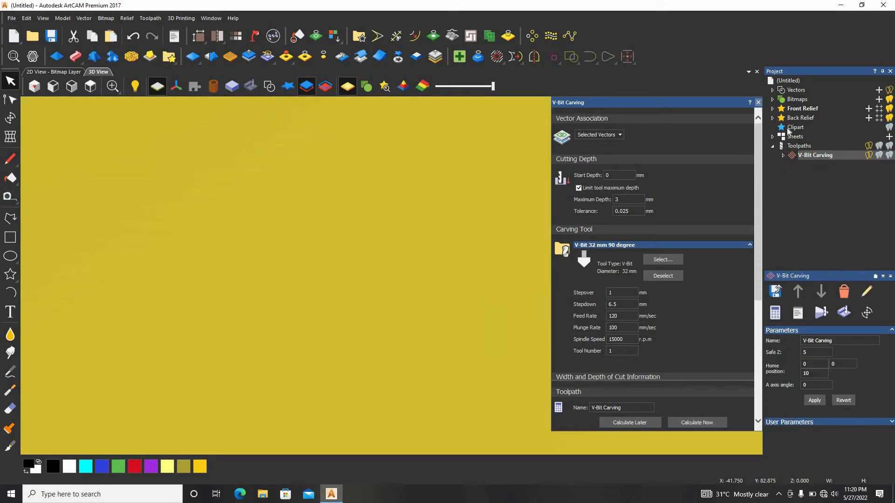
pyautogui.rightClick(815, 157)
pyautogui.click(813, 306)
# Step: View the model from above with its vectors displayed and deselect the star
pyautogui.click(91, 87)
pyautogui.click(268, 89)
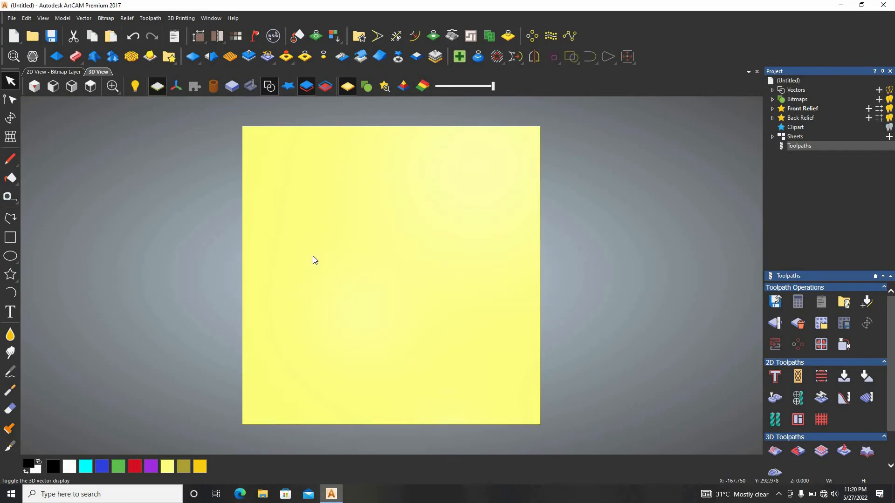
pyautogui.scroll(4, 360, 224)
pyautogui.click(510, 254)
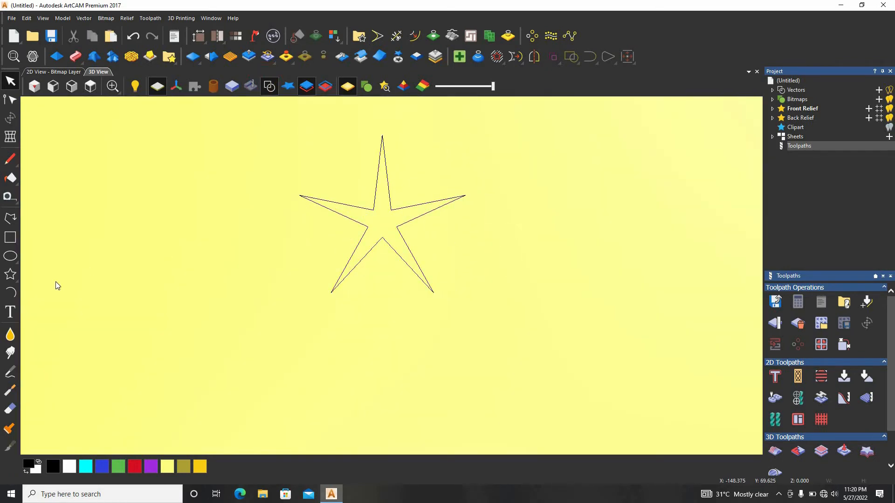
# Step: Draw a slightly curved open arc beside the star, about 26 mm wide and 48 mm high
pyautogui.click(10, 292)
pyautogui.click(206, 205)
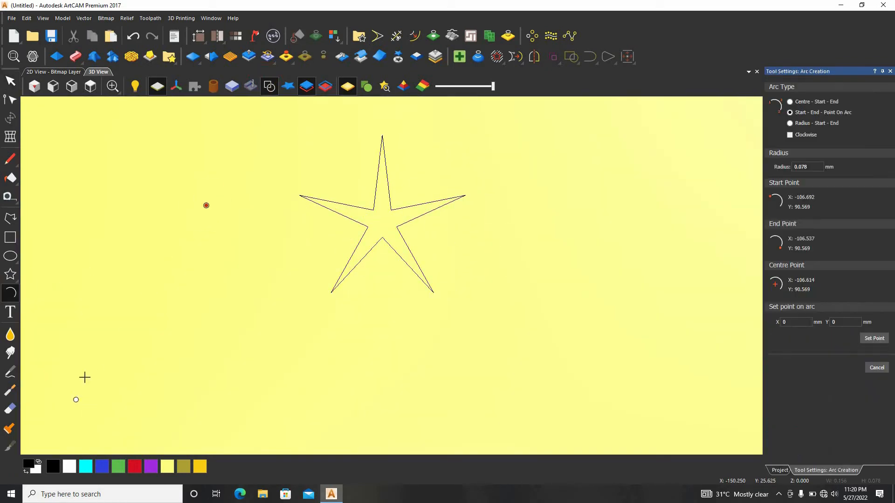
pyautogui.press('Delete')
pyautogui.moveTo(218, 230); pyautogui.dragTo(143, 366)
pyautogui.click(161, 316)
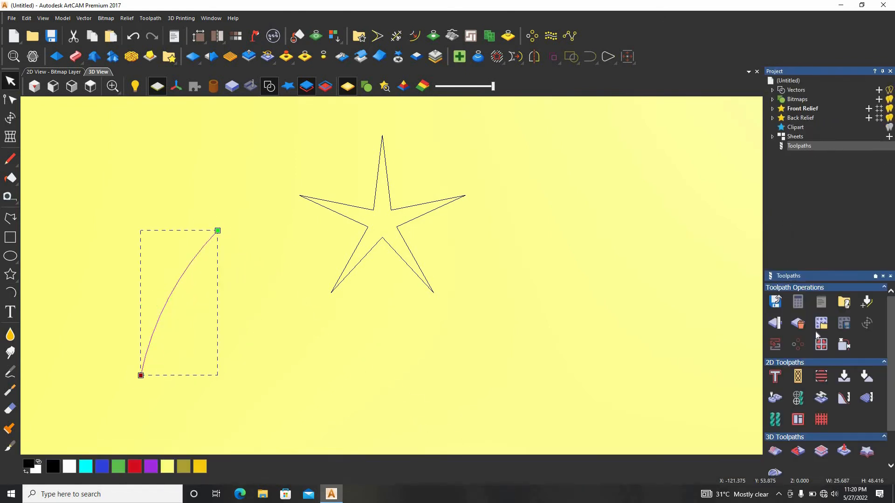
# Step: Set up V-bit carving with the V-Bit 32 mm 90 degree tool and try to calculate it on the open arc
pyautogui.click(843, 376)
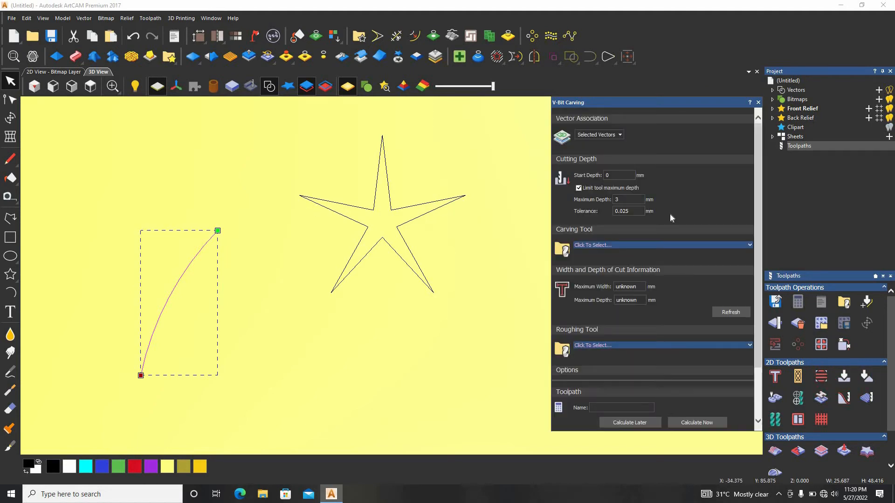
pyautogui.click(659, 245)
pyautogui.scroll(-5, 385, 276)
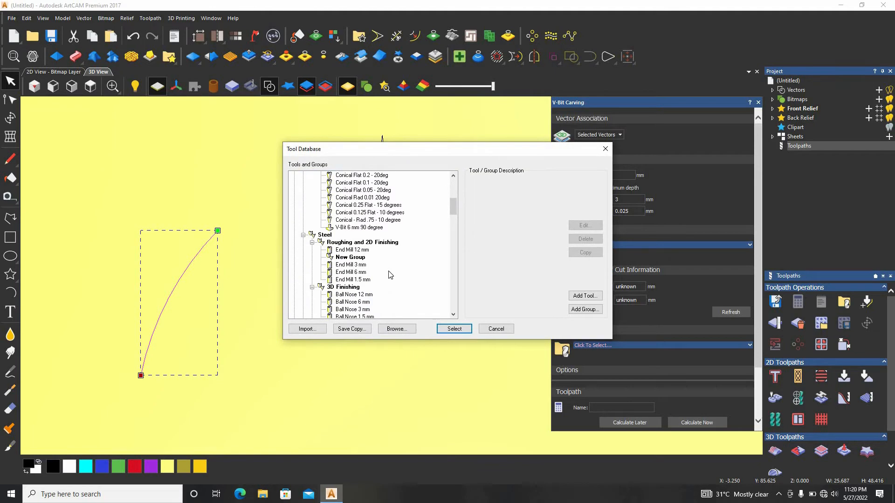
pyautogui.scroll(-6, 373, 277)
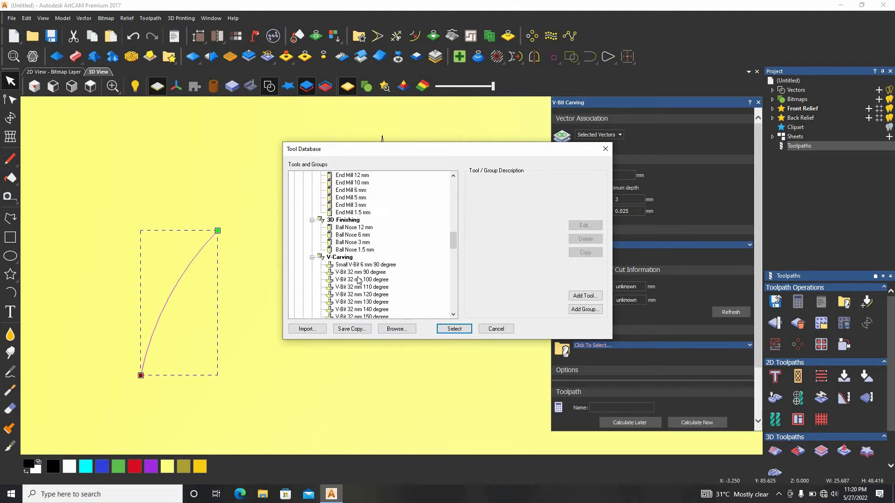
pyautogui.doubleClick(358, 273)
pyautogui.click(680, 421)
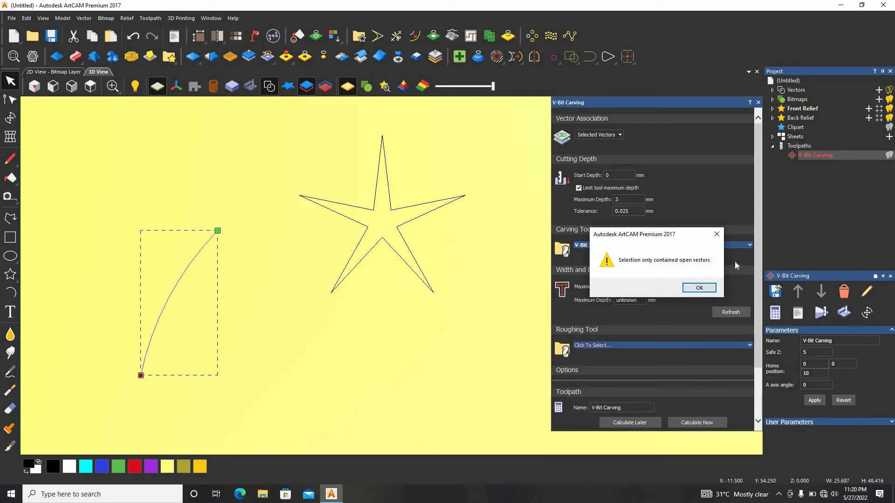
pyautogui.click(713, 238)
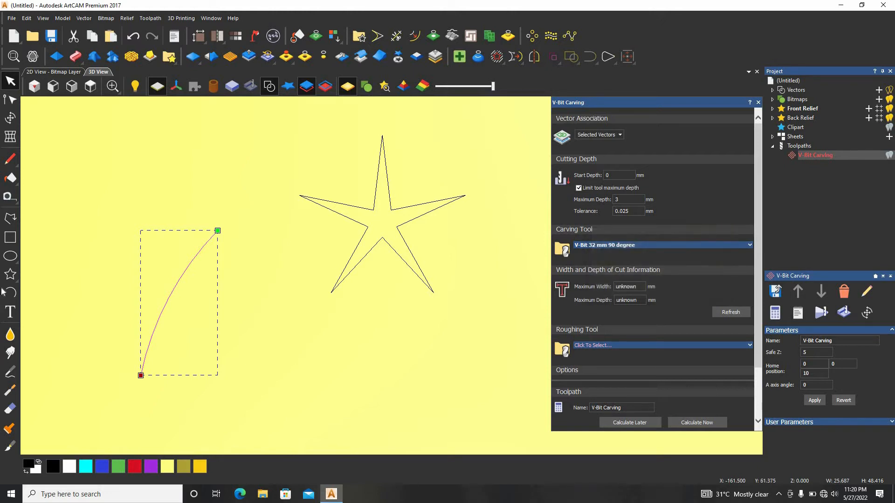
# Step: Draw a second arc between the first arc's endpoints, bulging the opposite way to form a leaf shape
pyautogui.click(10, 292)
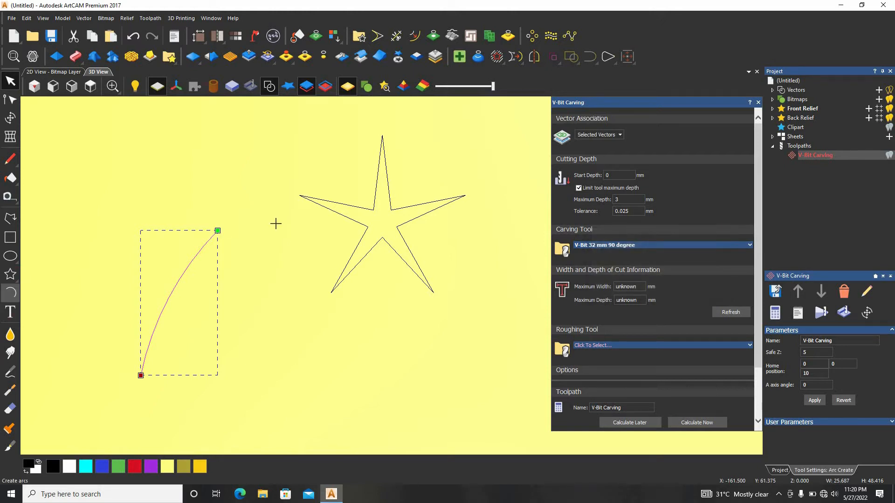
pyautogui.click(217, 232)
pyautogui.click(141, 377)
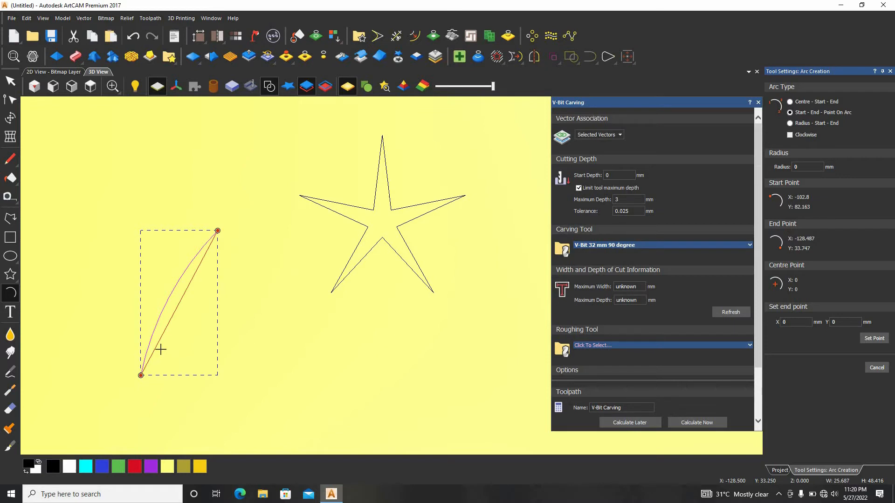
pyautogui.click(162, 345)
# Step: Join the two arcs into one closed leaf vector with coincident nodes
pyautogui.moveTo(234, 188); pyautogui.dragTo(188, 288)
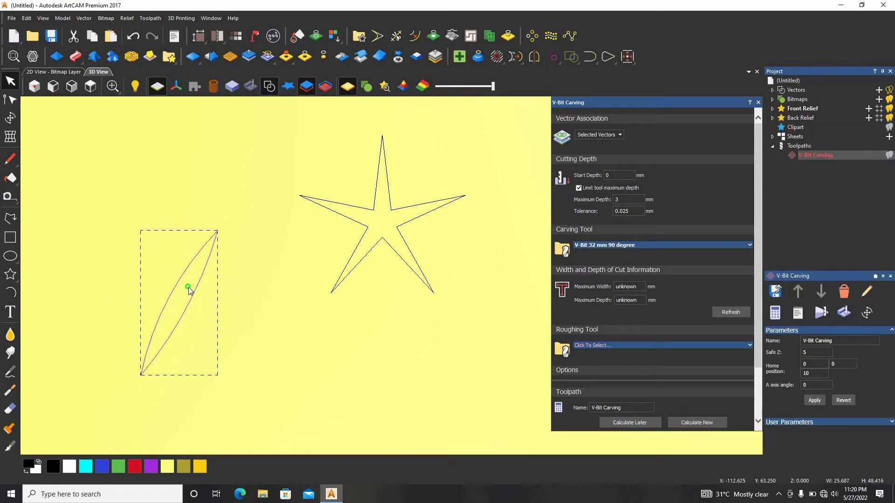
pyautogui.rightClick(188, 287)
pyautogui.moveTo(235, 200)
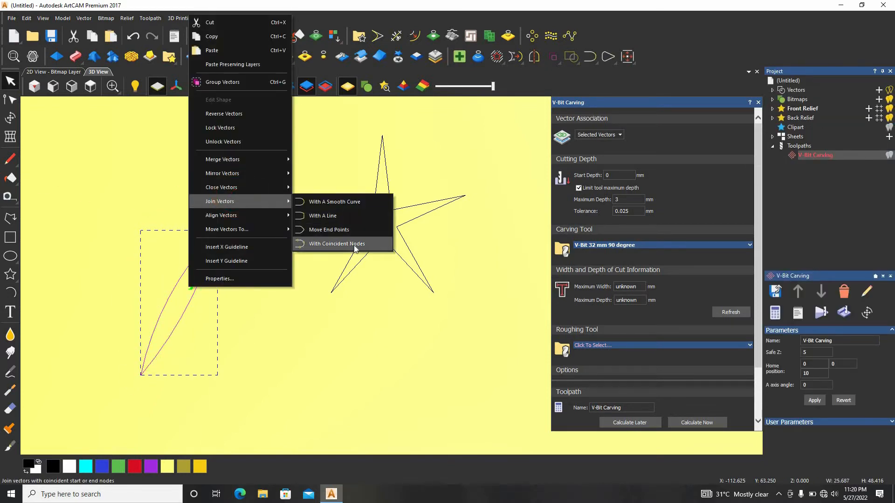
pyautogui.click(352, 244)
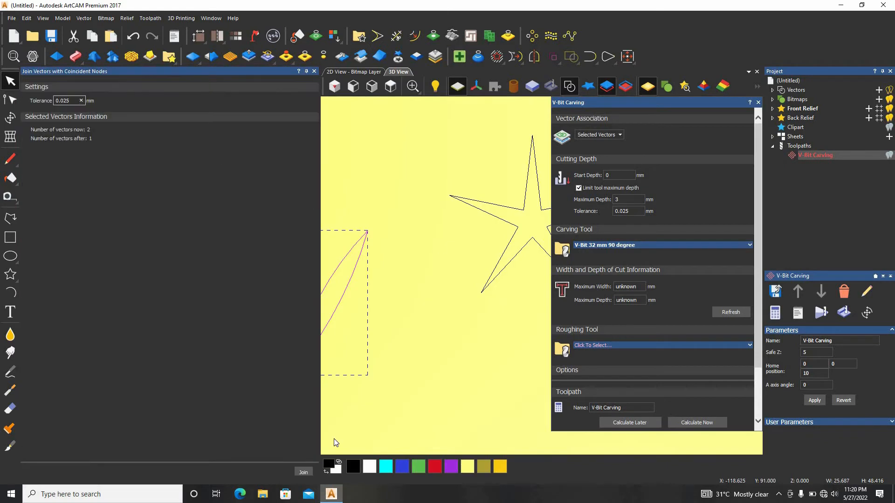
pyautogui.click(304, 472)
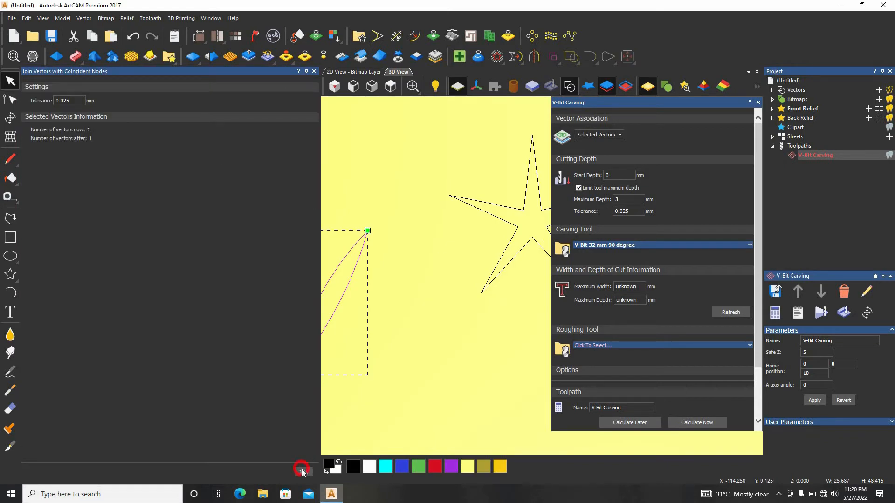
pyautogui.click(446, 243)
pyautogui.click(315, 72)
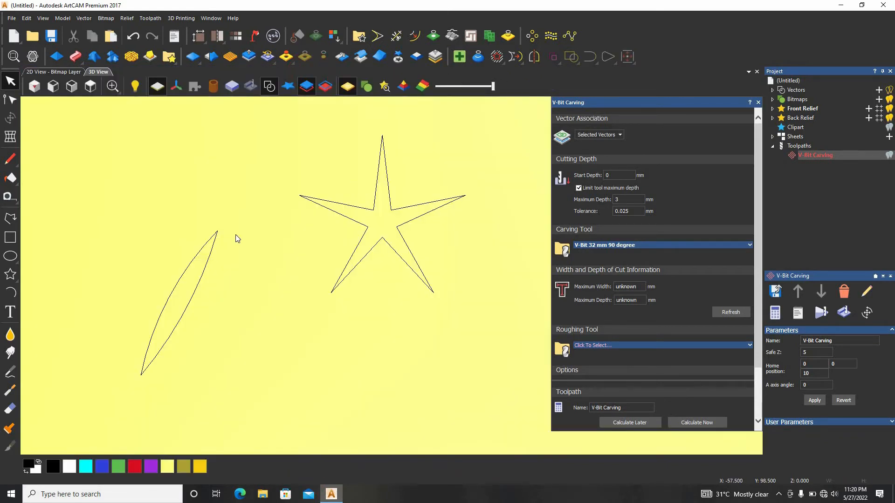
# Step: Calculate the V-bit carving toolpath on the closed leaf vector and simulate it
pyautogui.click(131, 344)
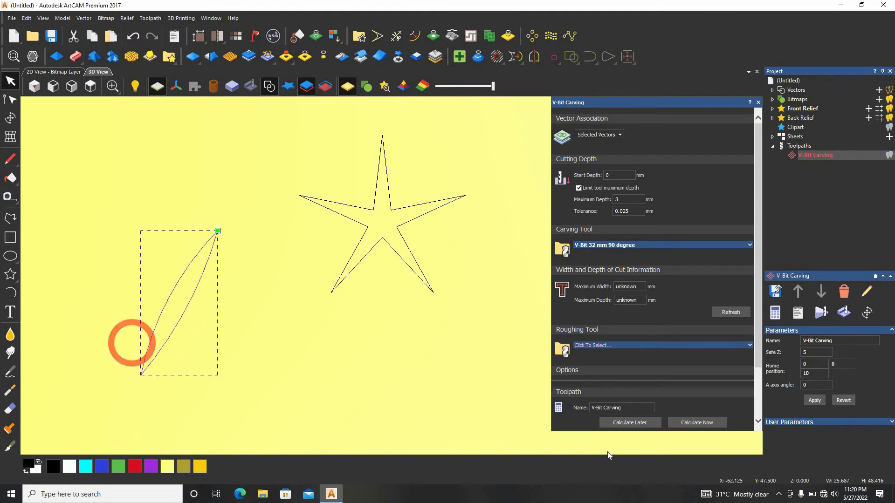
pyautogui.click(705, 424)
pyautogui.scroll(2, 213, 317)
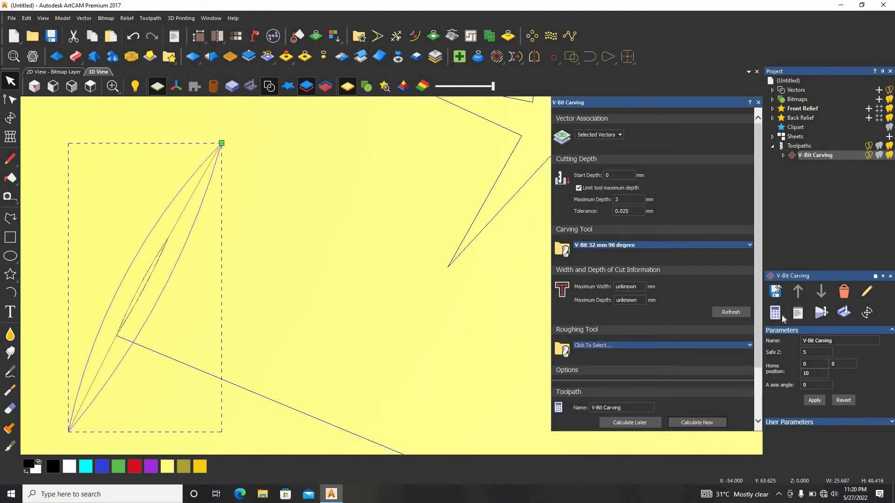
pyautogui.click(821, 313)
pyautogui.click(415, 321)
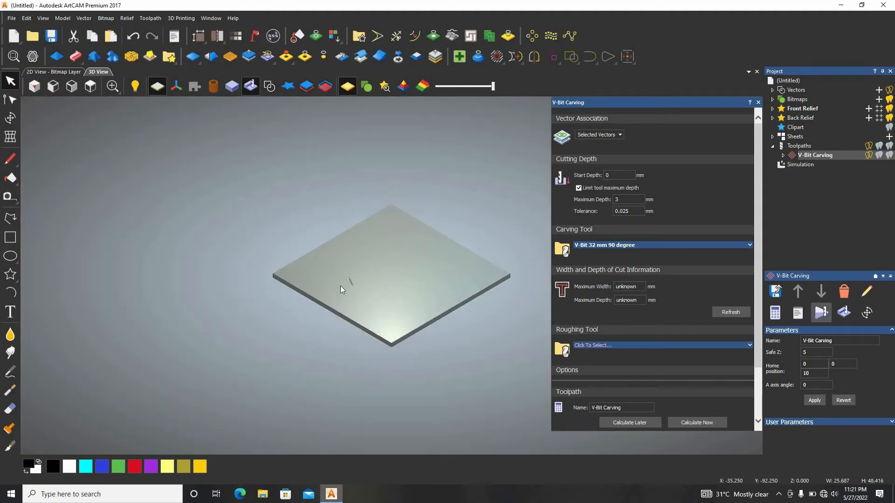
# Step: Examine the simulated leaf carving up close and from above
pyautogui.scroll(2, 292, 275)
pyautogui.scroll(8, 292, 275)
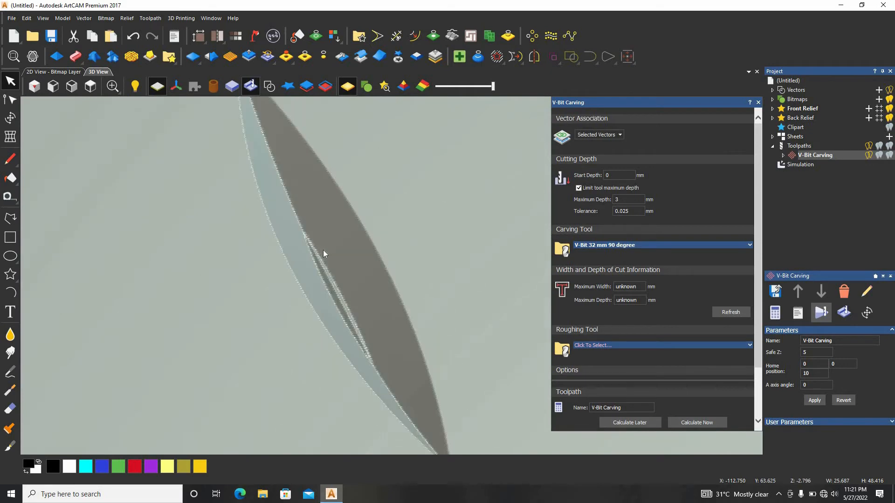
pyautogui.scroll(-2, 392, 282)
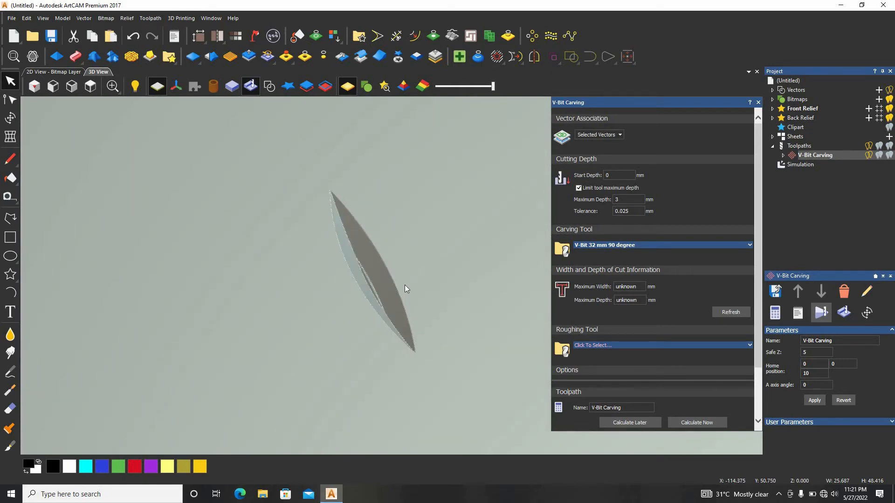
pyautogui.click(91, 86)
pyautogui.scroll(2, 320, 242)
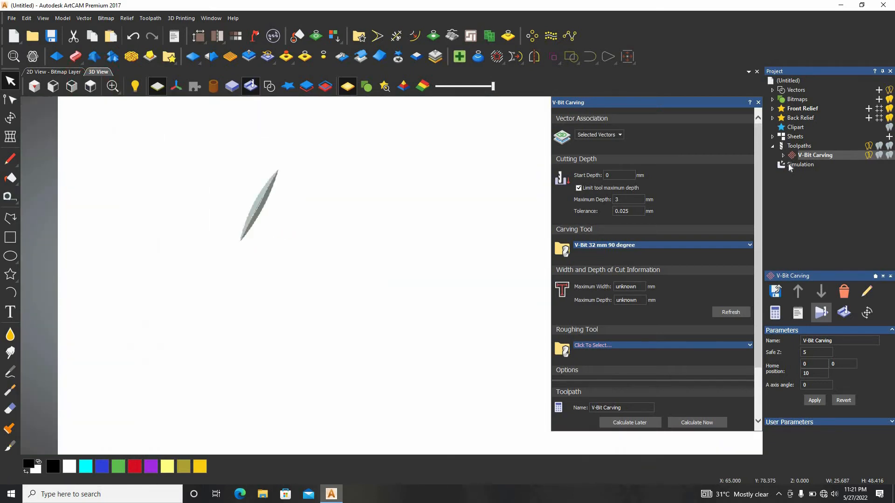
# Step: Delete the leaf carving's toolpath simulation
pyautogui.rightClick(788, 164)
pyautogui.click(819, 253)
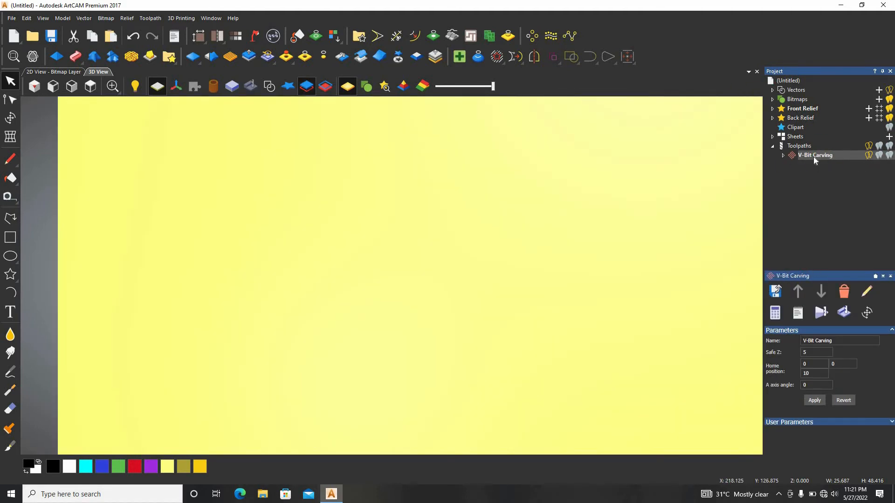
# Step: Delete the V-Bit Carving toolpath from the project
pyautogui.rightClick(813, 157)
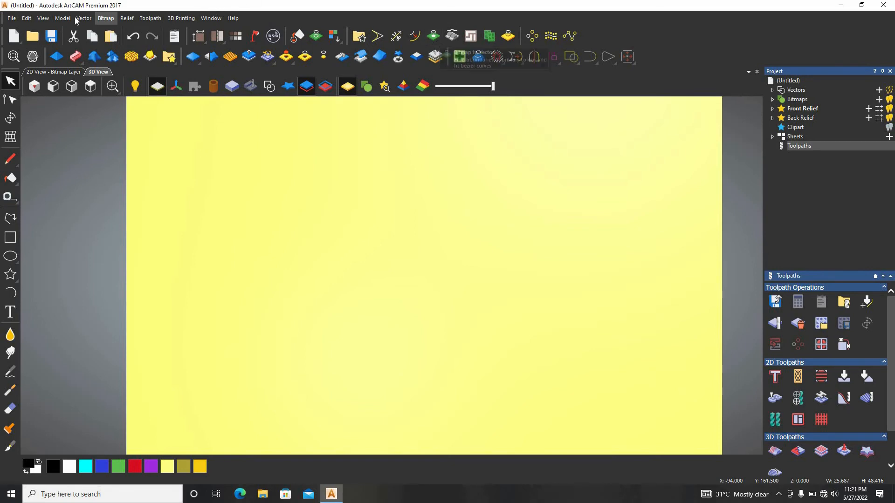
# Step: Create a new model from the Desktop image 8a89410879b86e5a42d5b67c3c7a1293, discarding the current model's unsaved changes
pyautogui.click(12, 18)
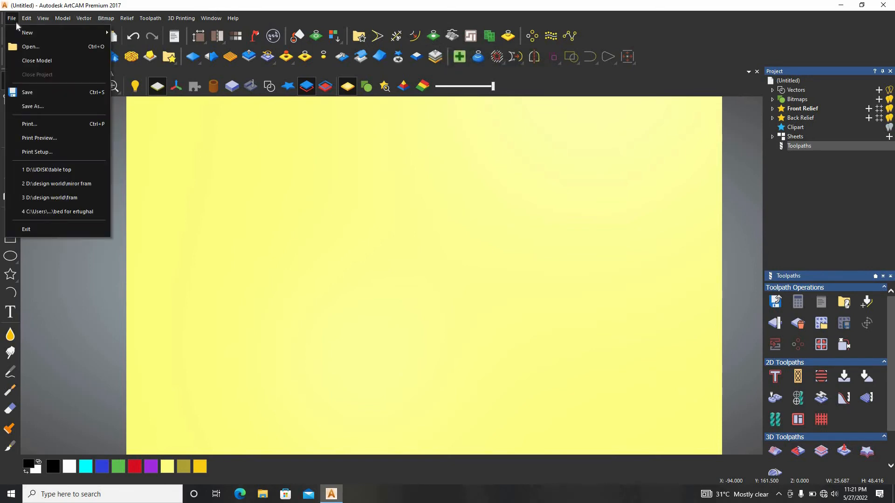
pyautogui.moveTo(22, 34)
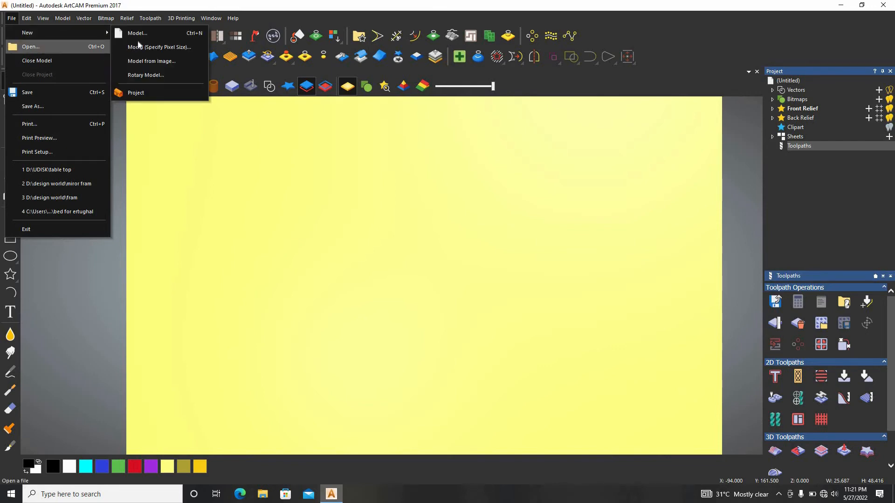
pyautogui.click(179, 58)
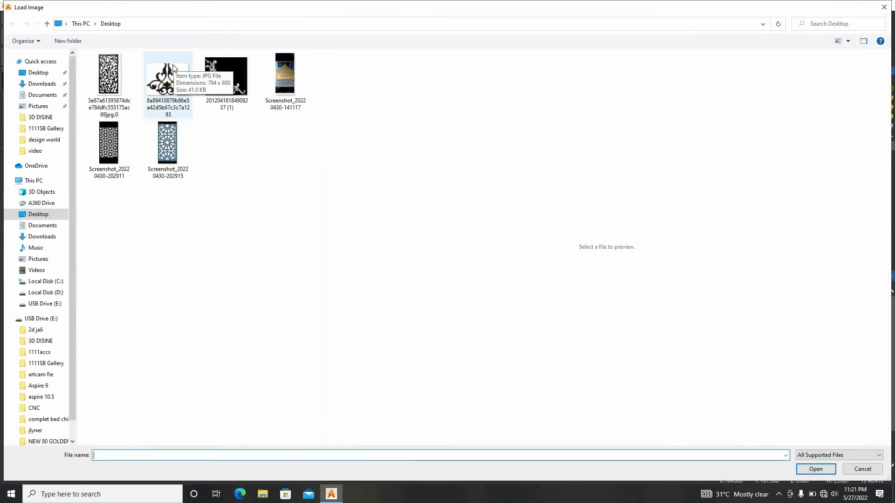
pyautogui.click(42, 192)
pyautogui.click(42, 225)
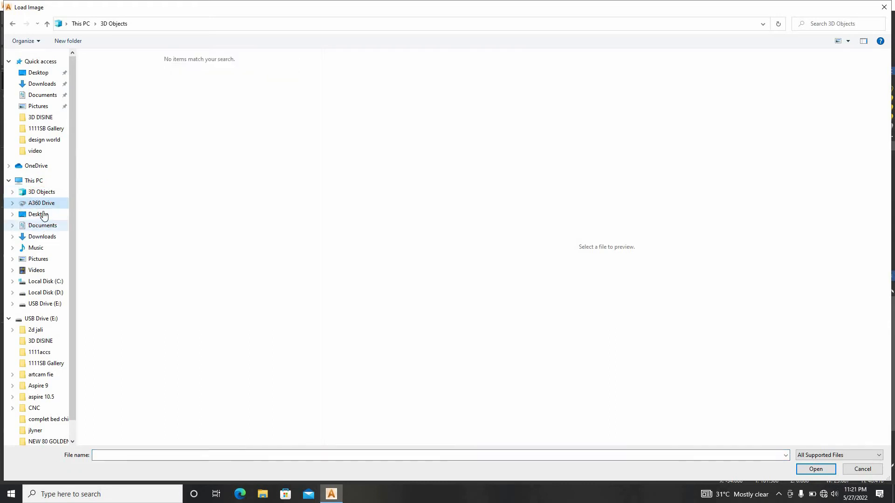
pyautogui.click(42, 194)
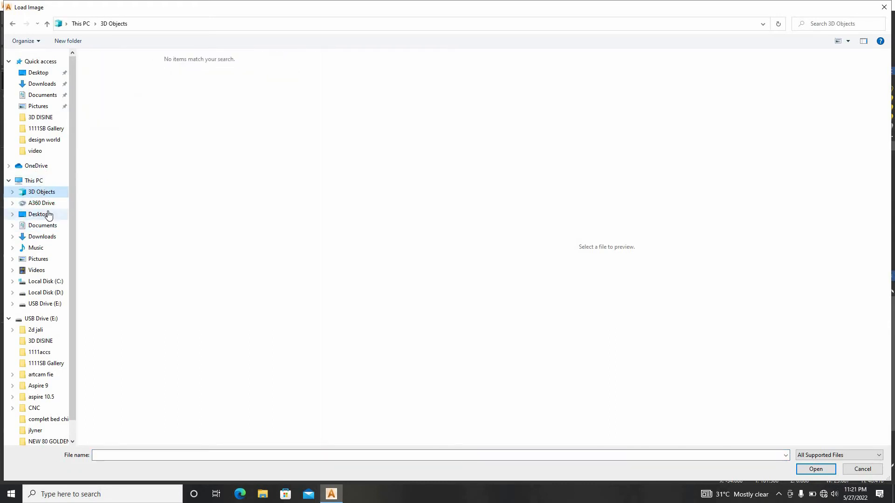
pyautogui.click(46, 211)
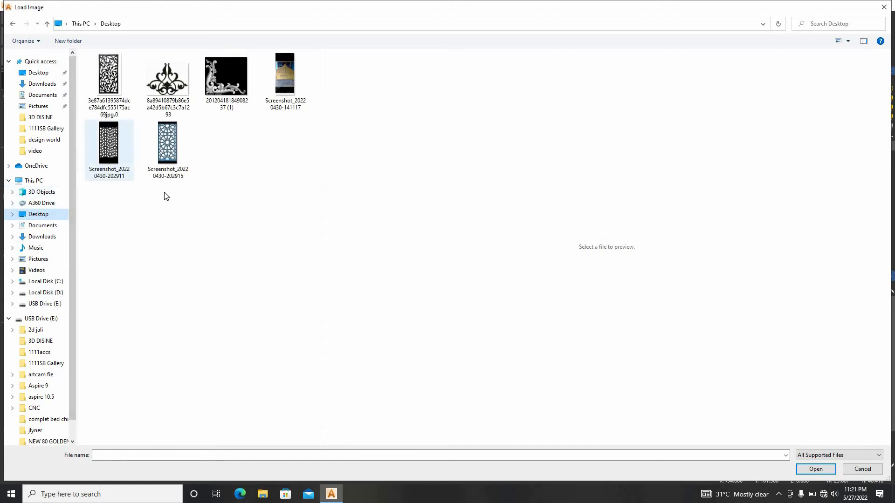
pyautogui.doubleClick(181, 84)
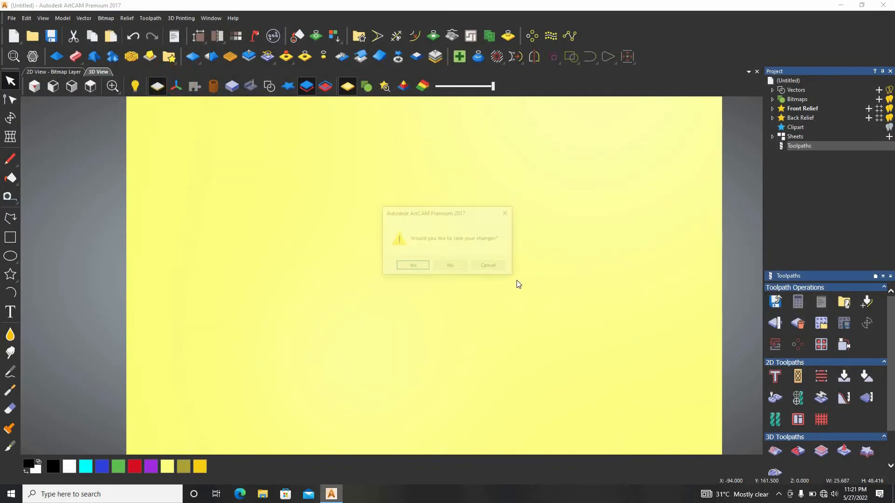
pyautogui.click(451, 266)
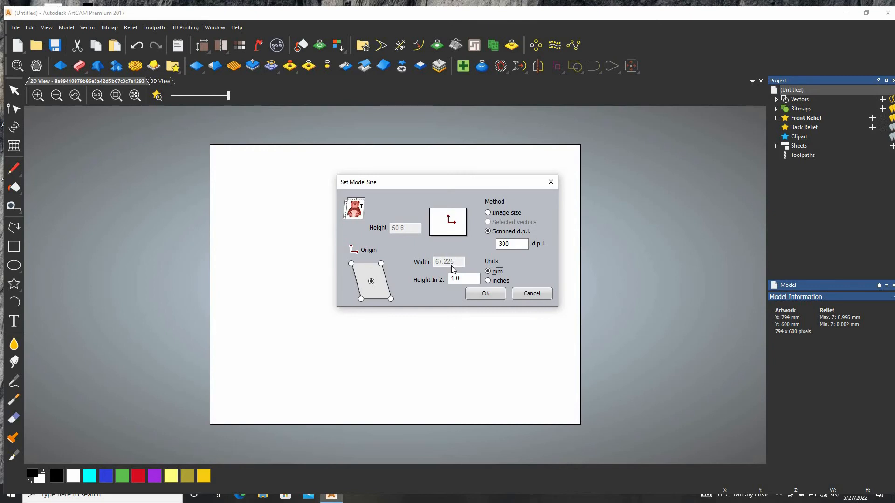
# Step: Size the new model by image size with a width of 100 mm
pyautogui.click(489, 213)
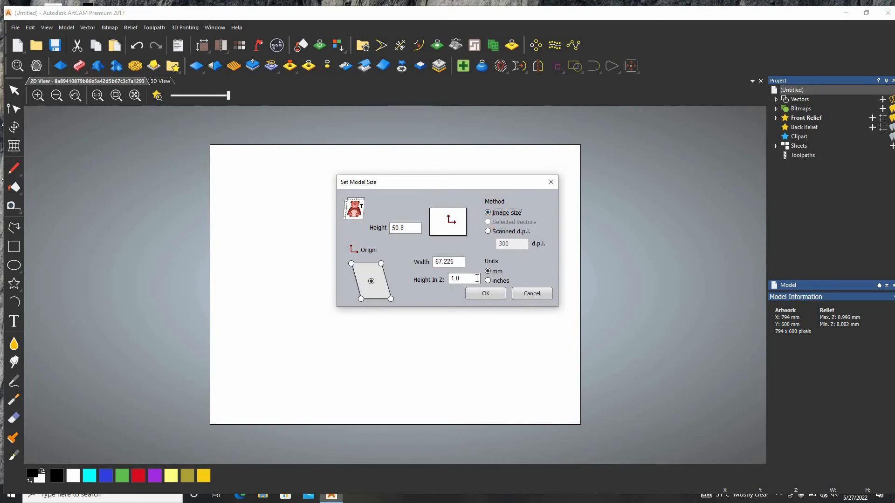
pyautogui.moveTo(460, 262); pyautogui.dragTo(370, 249)
pyautogui.write('100')
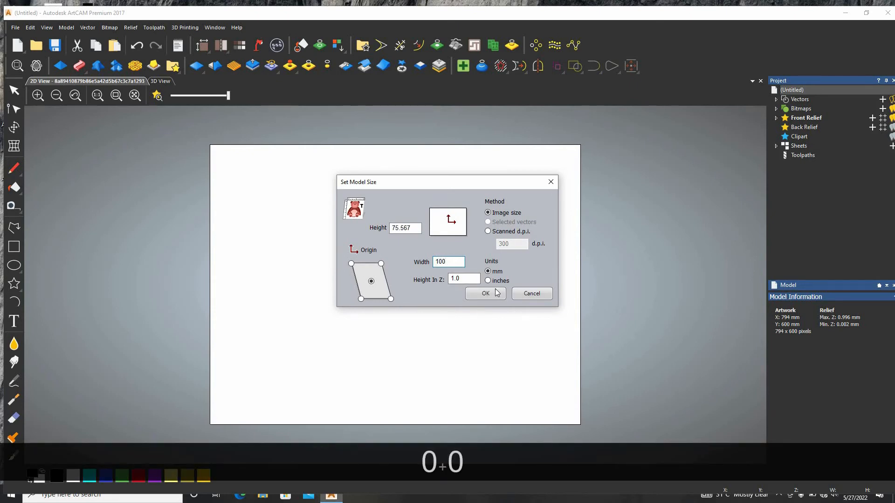
pyautogui.click(483, 295)
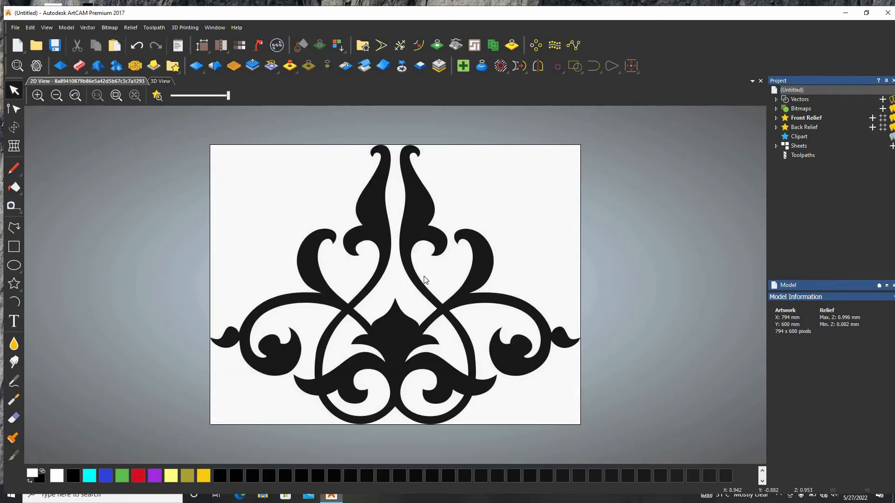
# Step: Maximize the program window so the ornament image has the full screen
pyautogui.scroll(2, 439, 285)
pyautogui.scroll(-2, 438, 280)
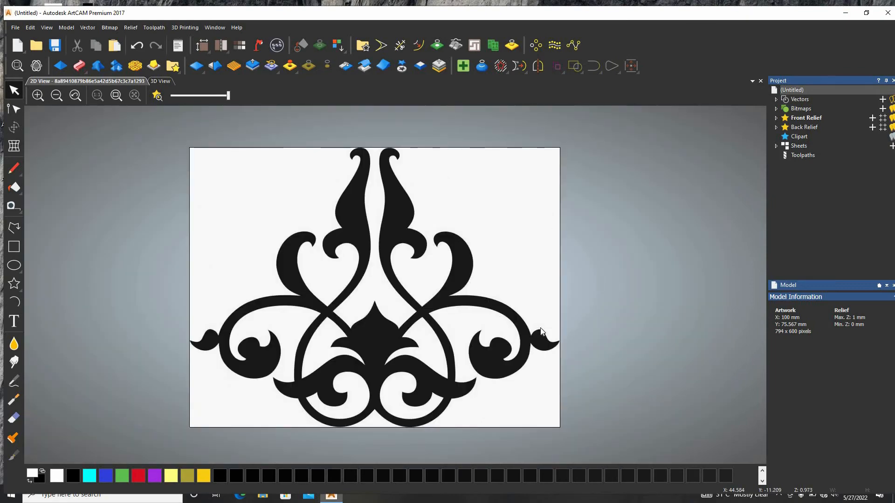
pyautogui.click(866, 13)
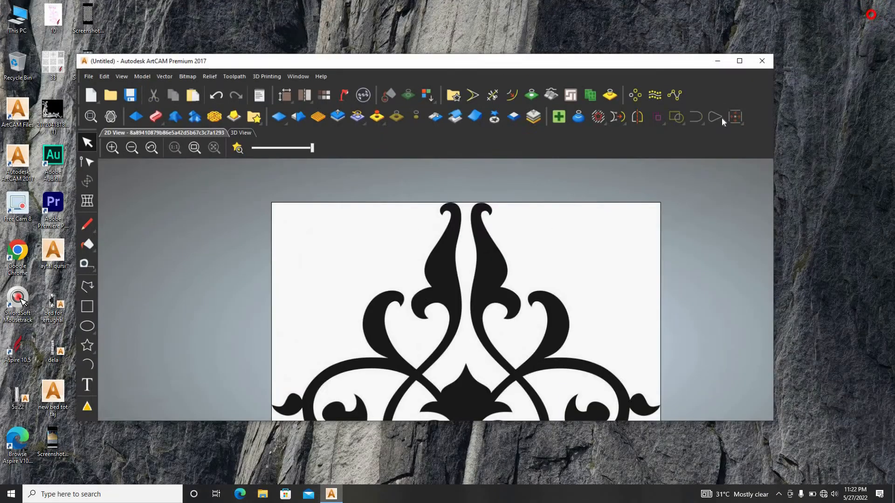
pyautogui.click(746, 83)
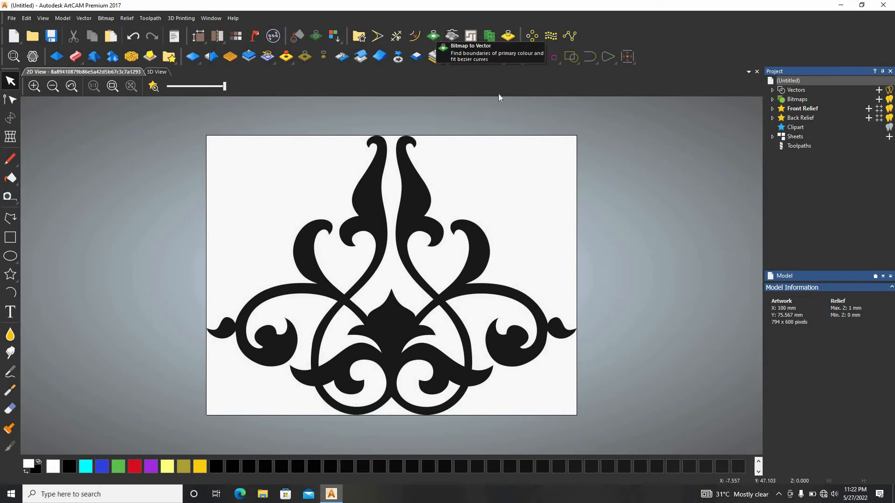
# Step: Open the Bitmap to Vector tool and reduce the ornament image to 2 colours
pyautogui.click(12, 18)
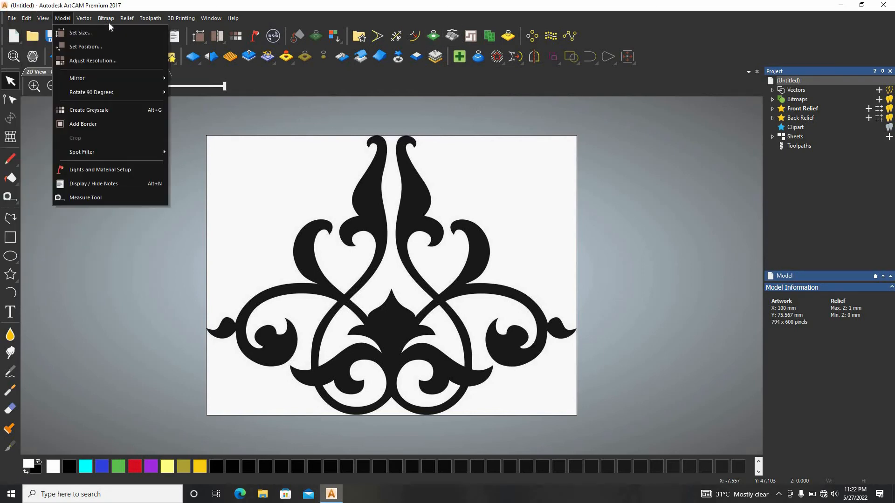
pyautogui.moveTo(84, 18)
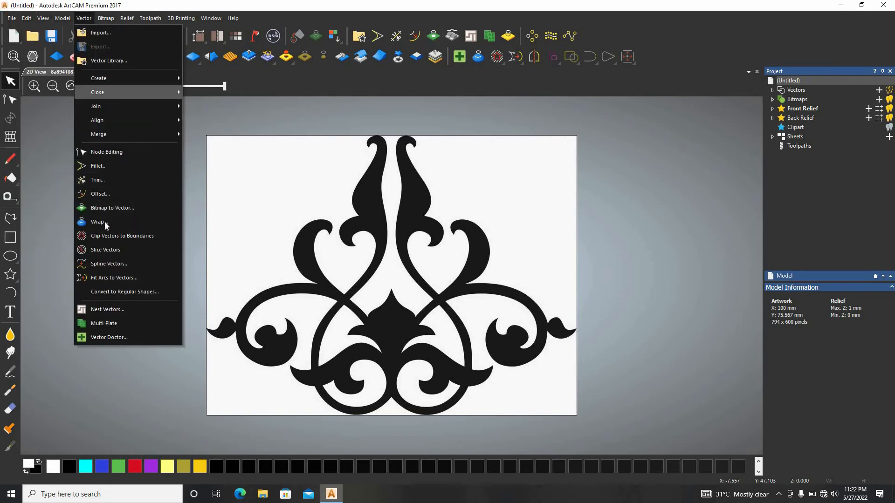
pyautogui.click(105, 206)
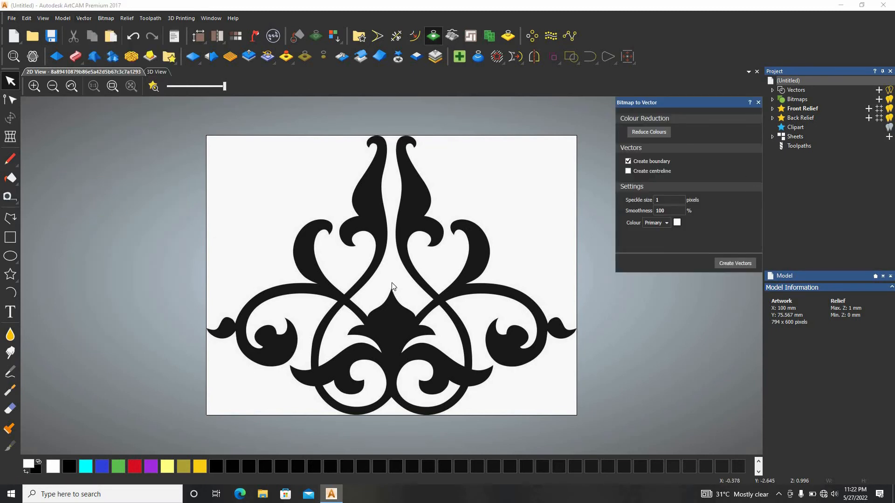
pyautogui.scroll(2, 379, 265)
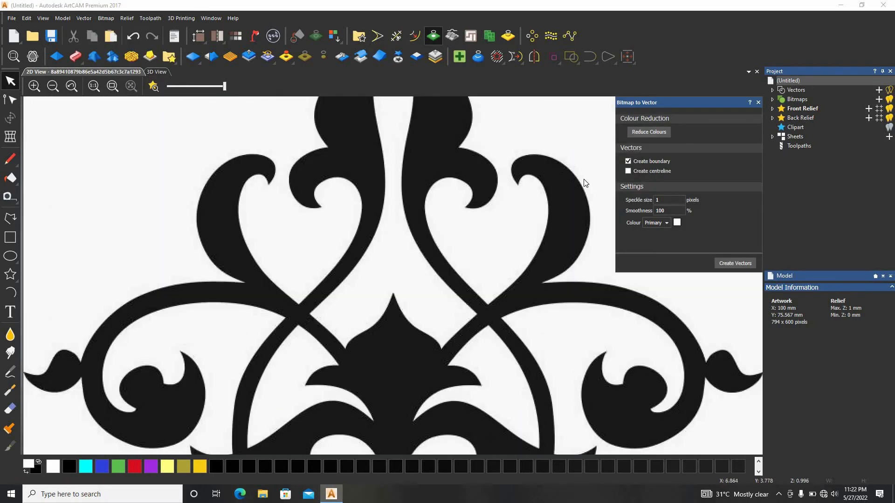
pyautogui.click(437, 40)
pyautogui.click(661, 133)
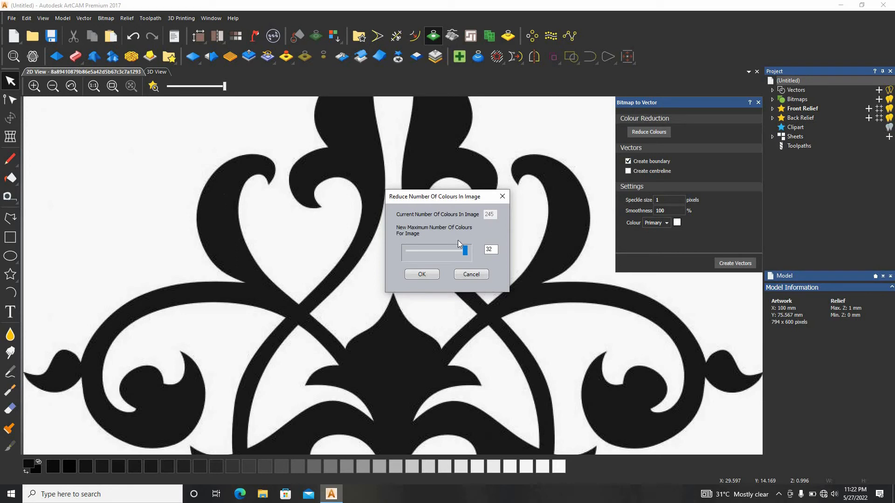
pyautogui.click(430, 252)
pyautogui.moveTo(399, 253); pyautogui.dragTo(396, 259)
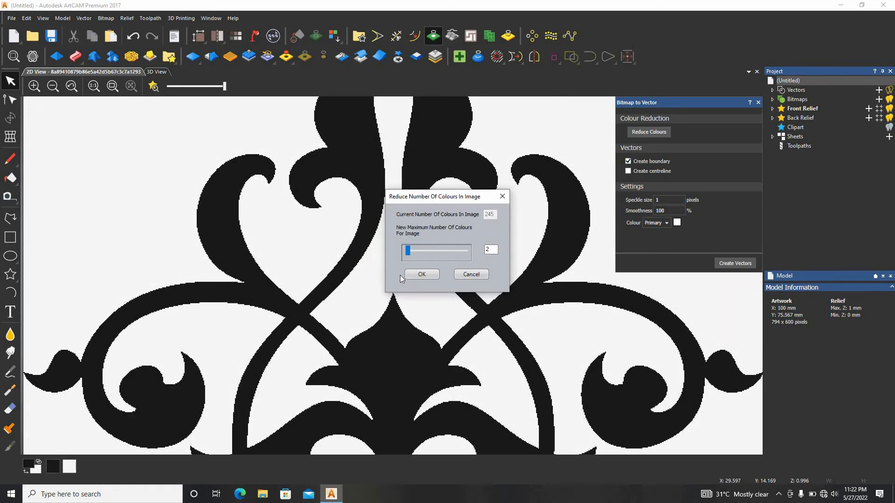
pyautogui.click(420, 274)
# Step: Create boundary vectors from the black primary colour of the ornament bitmap
pyautogui.scroll(5, 261, 236)
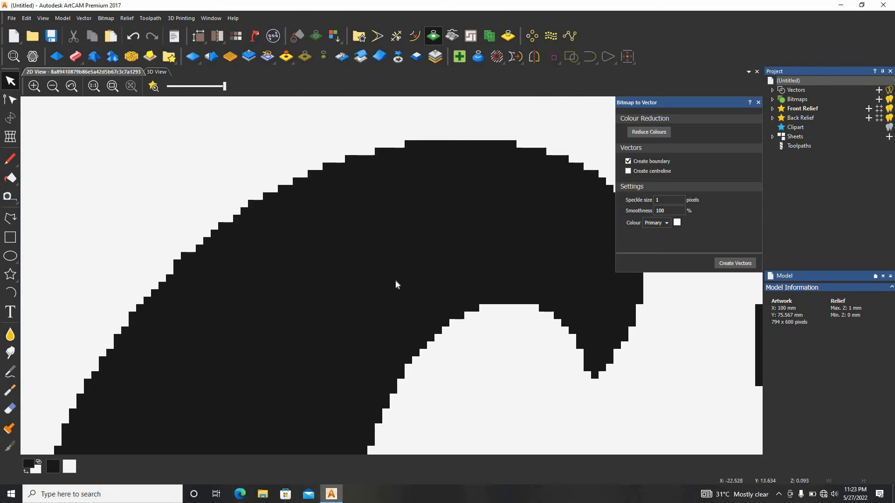
pyautogui.scroll(-5, 396, 281)
pyautogui.scroll(2, 446, 325)
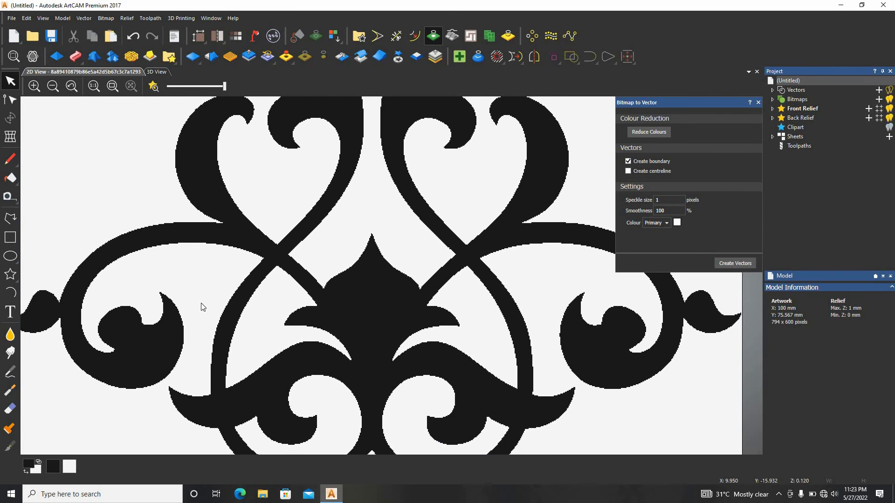
pyautogui.scroll(1, 202, 307)
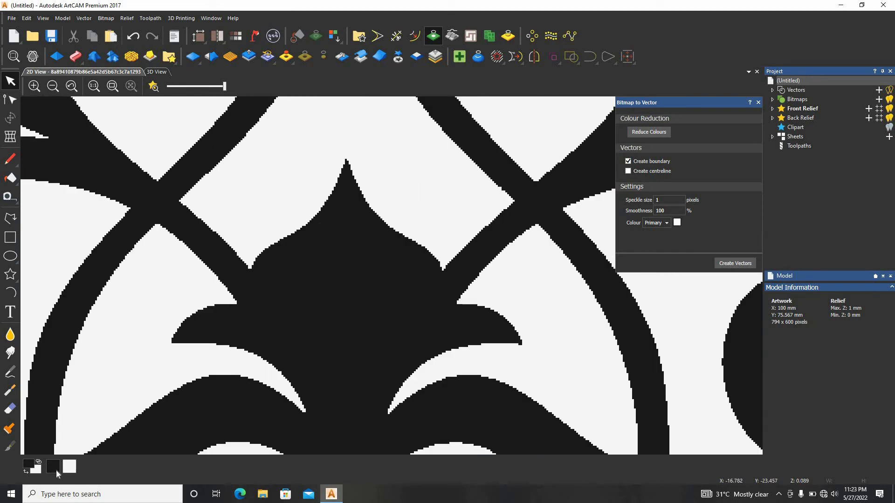
pyautogui.click(669, 200)
pyautogui.click(729, 264)
pyautogui.scroll(-2, 244, 234)
pyautogui.scroll(2, 339, 266)
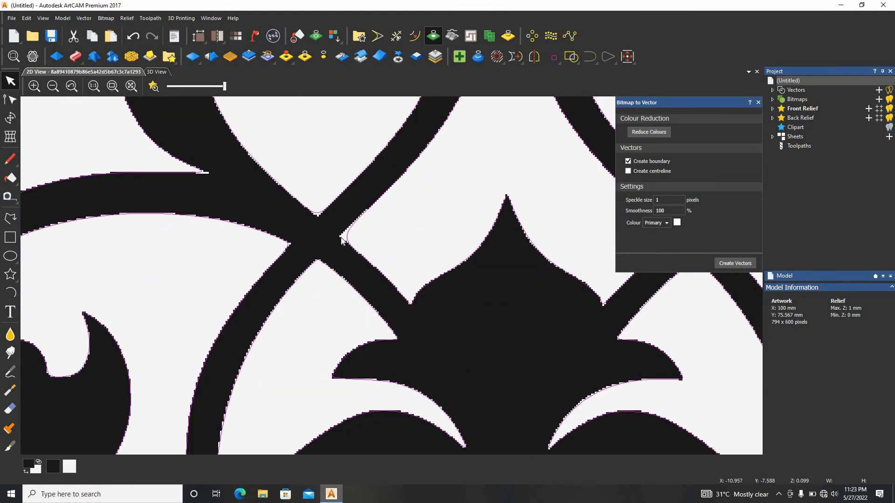
# Step: Examine the traced ornament vectors up close in the 3D view over the back relief, and close the Bitmap to Vector tool
pyautogui.click(155, 72)
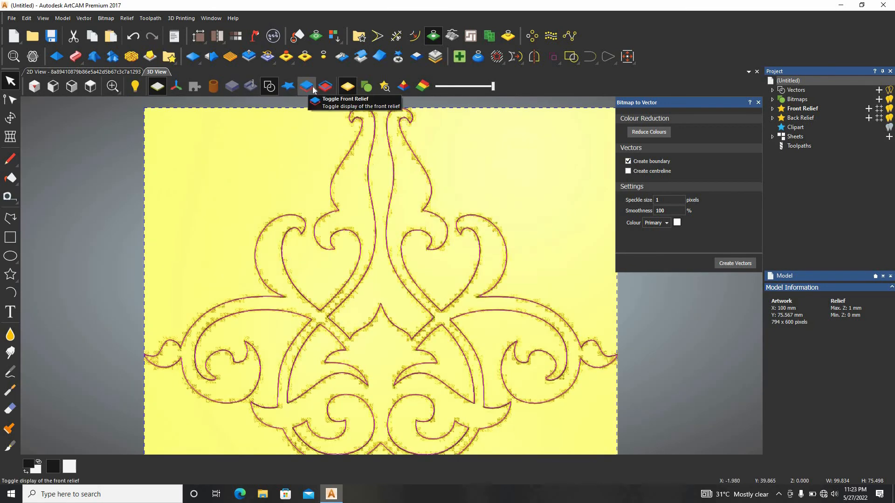
pyautogui.click(326, 87)
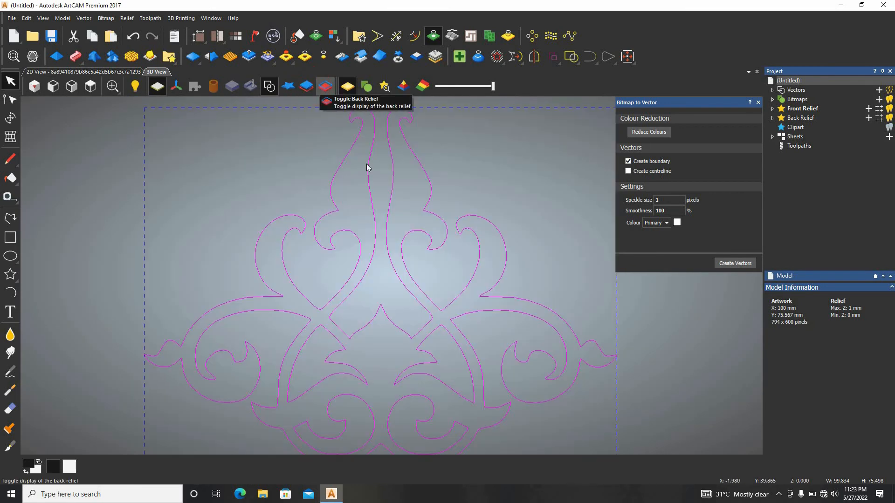
pyautogui.scroll(2, 387, 231)
pyautogui.scroll(-5, 430, 266)
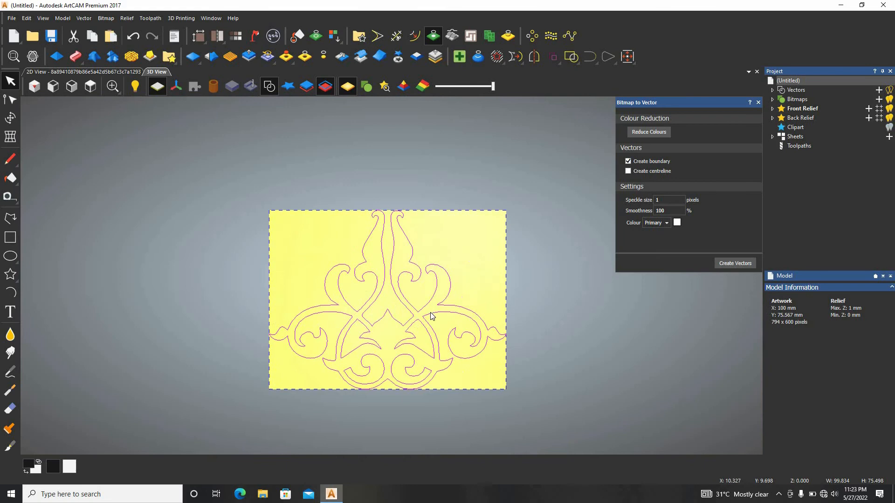
pyautogui.scroll(5, 397, 317)
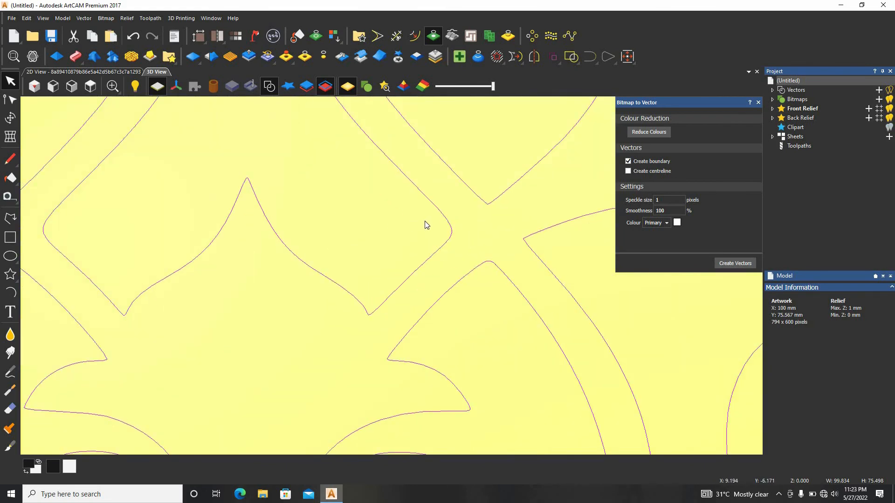
pyautogui.scroll(-6, 401, 217)
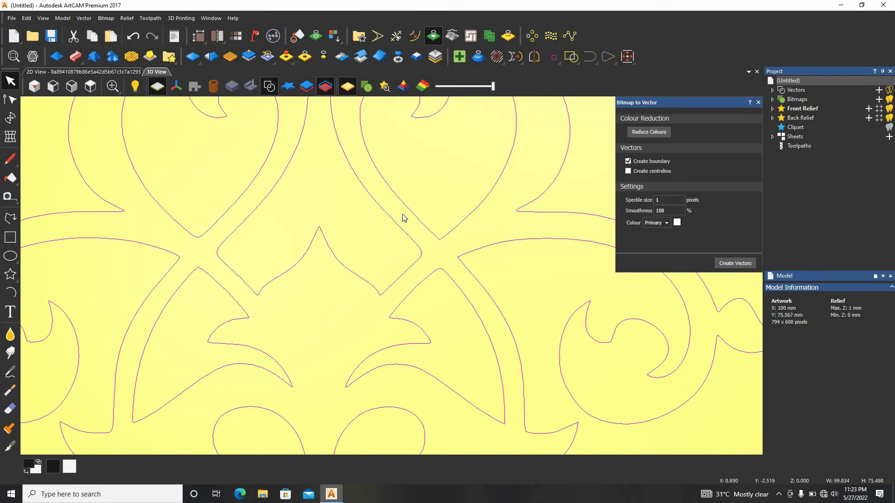
pyautogui.click(758, 103)
pyautogui.scroll(3, 445, 203)
# Step: Try a start, end and point-on-arc curve over the tip of the ornament's left curl in the 2D view, and delete it
pyautogui.click(60, 72)
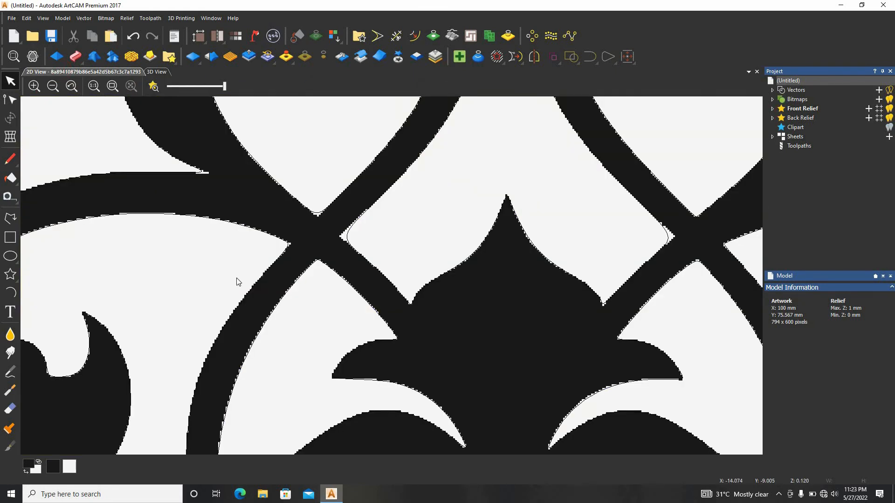
pyautogui.click(10, 292)
pyautogui.scroll(5, 383, 227)
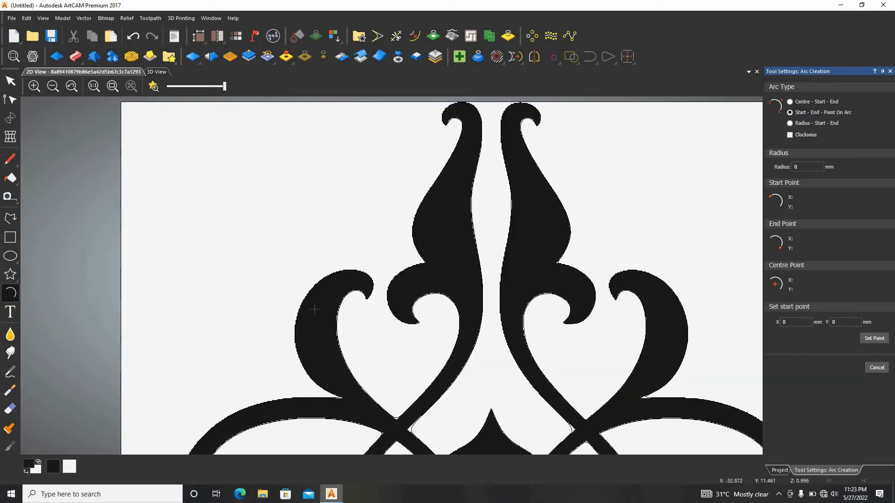
pyautogui.click(156, 71)
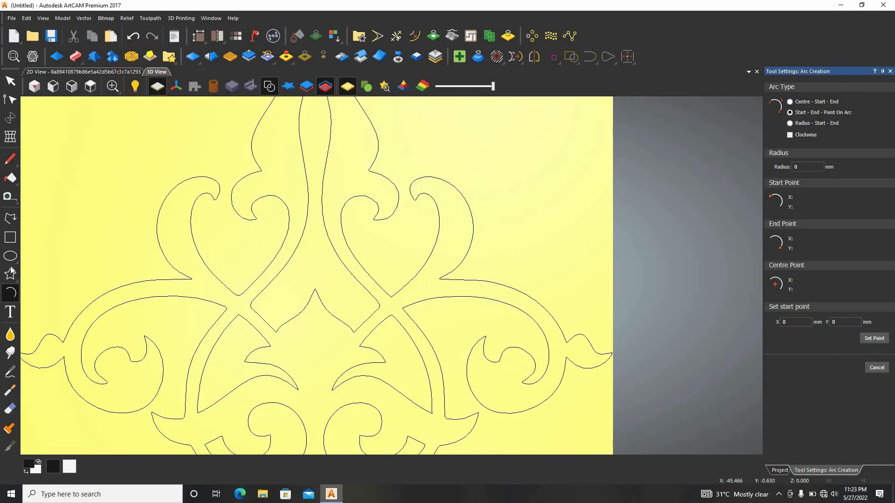
pyautogui.click(54, 73)
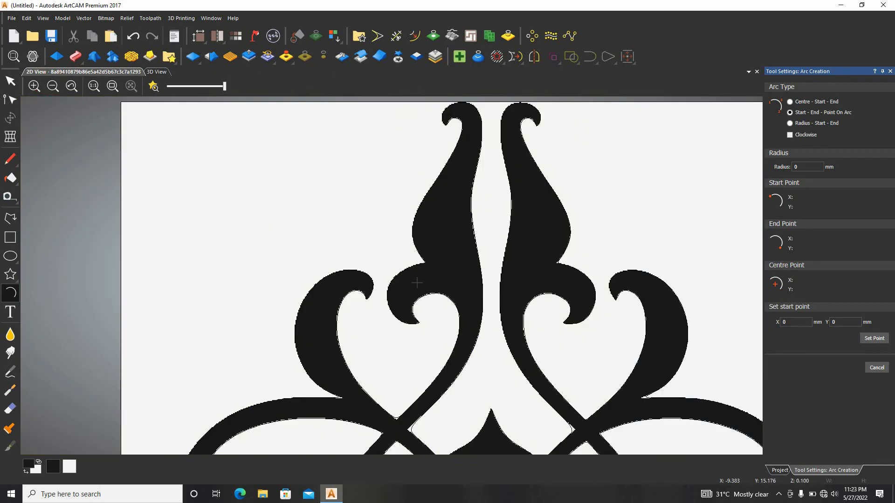
pyautogui.scroll(5, 377, 294)
pyautogui.moveTo(312, 335); pyautogui.dragTo(156, 243)
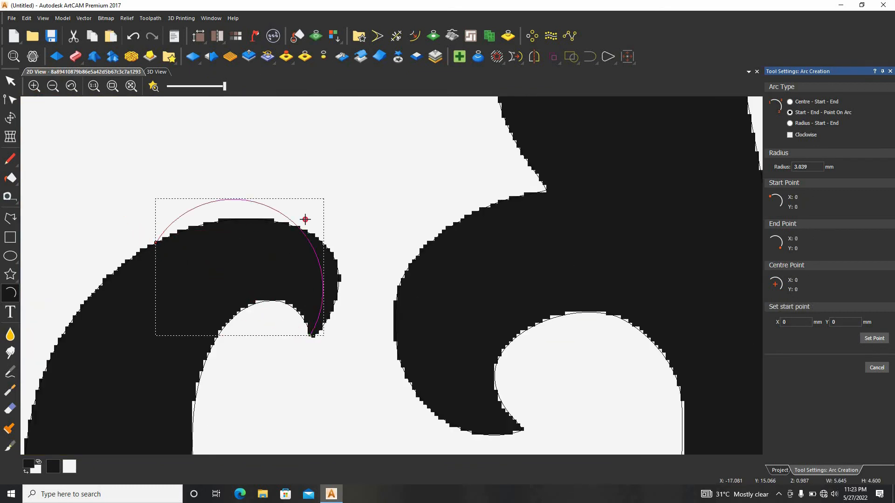
pyautogui.click(306, 219)
pyautogui.press('Delete')
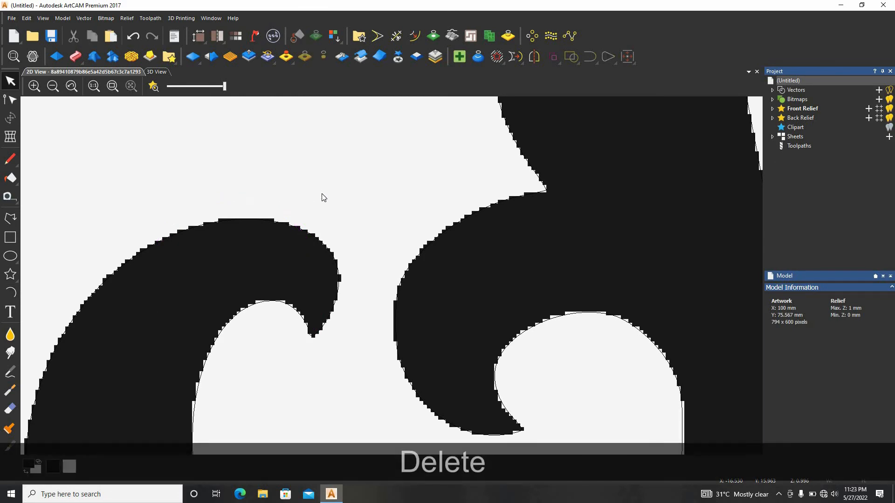
# Step: Select all the traced ornament vectors in the 3D view and start a V-Bit Carving toolpath for them
pyautogui.click(152, 73)
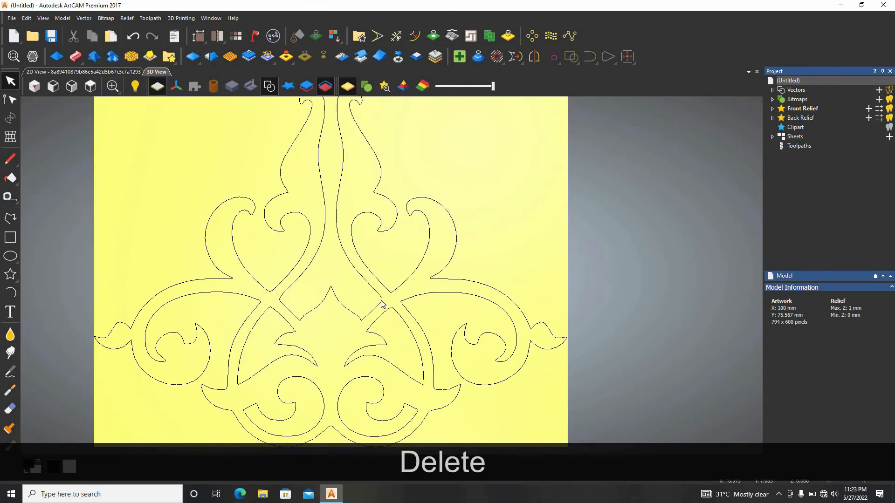
pyautogui.scroll(-1, 367, 299)
pyautogui.scroll(1, 364, 281)
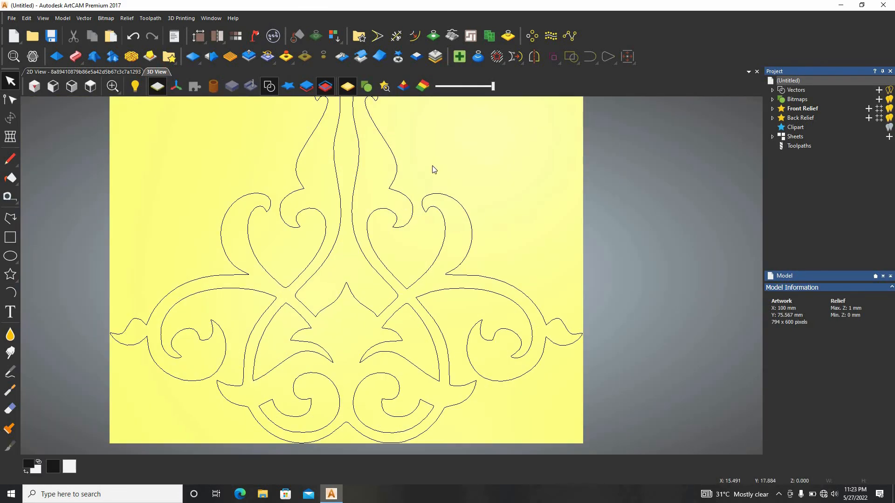
pyautogui.click(321, 265)
pyautogui.click(546, 167)
pyautogui.moveTo(116, 485); pyautogui.dragTo(114, 489)
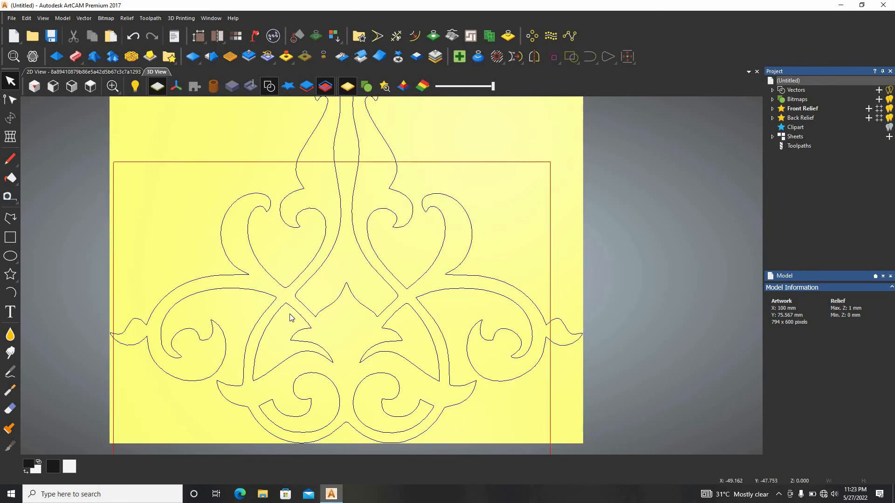
pyautogui.click(797, 146)
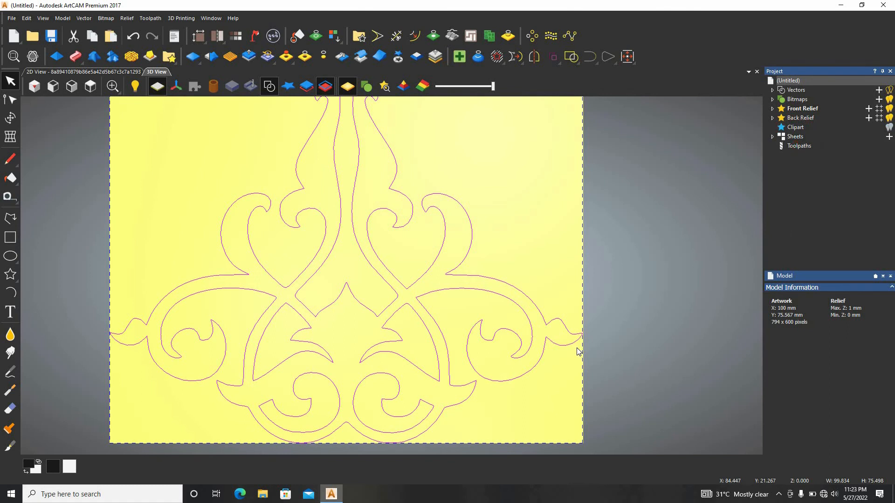
pyautogui.click(846, 373)
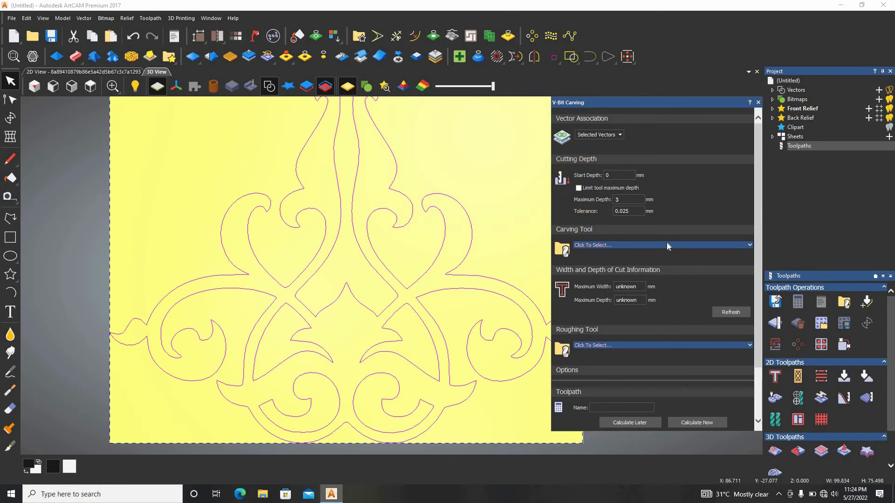
# Step: Choose the V-Bit 32 mm 130 degree from the tool database as the carving tool
pyautogui.click(671, 245)
pyautogui.scroll(-7, 397, 236)
pyautogui.scroll(-5, 397, 236)
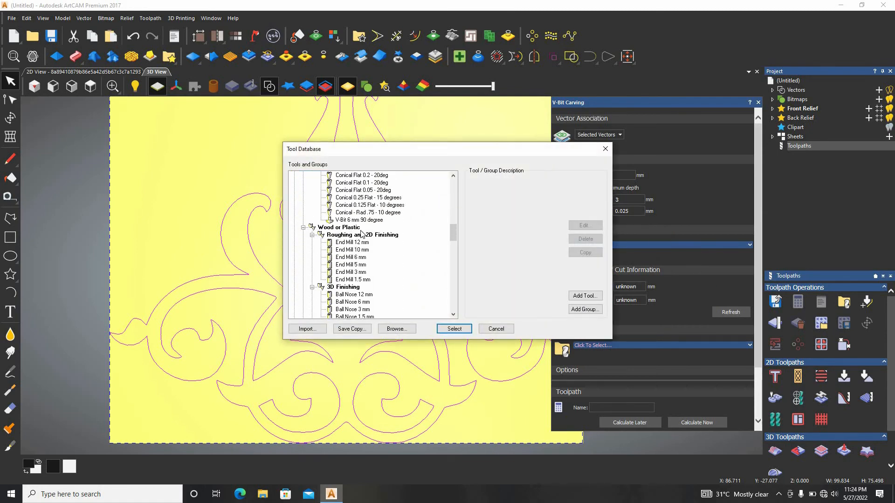
pyautogui.scroll(-10, 362, 236)
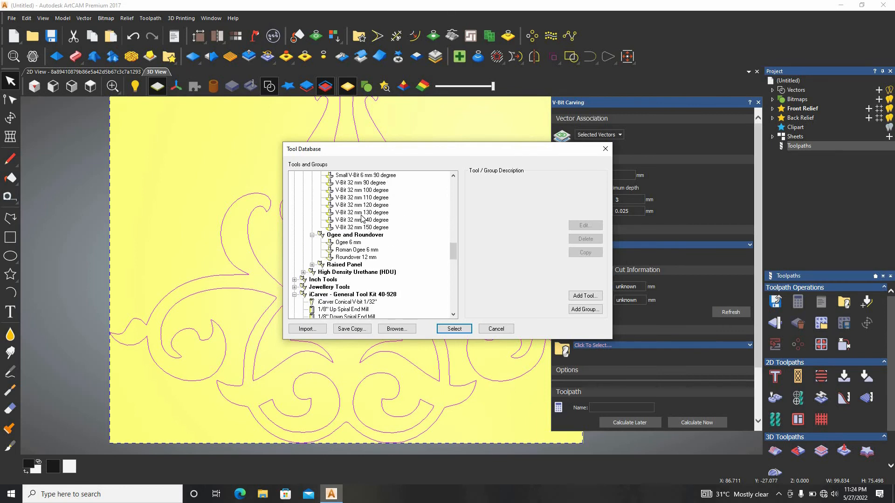
pyautogui.click(361, 213)
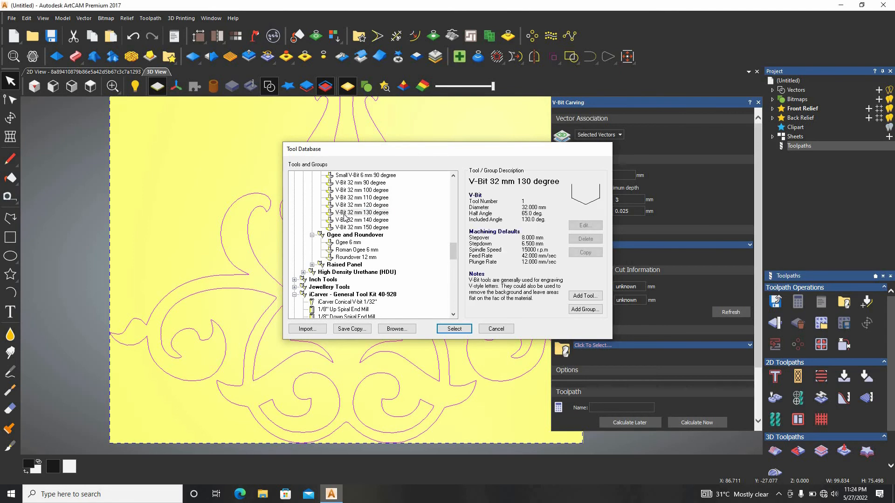
pyautogui.click(454, 329)
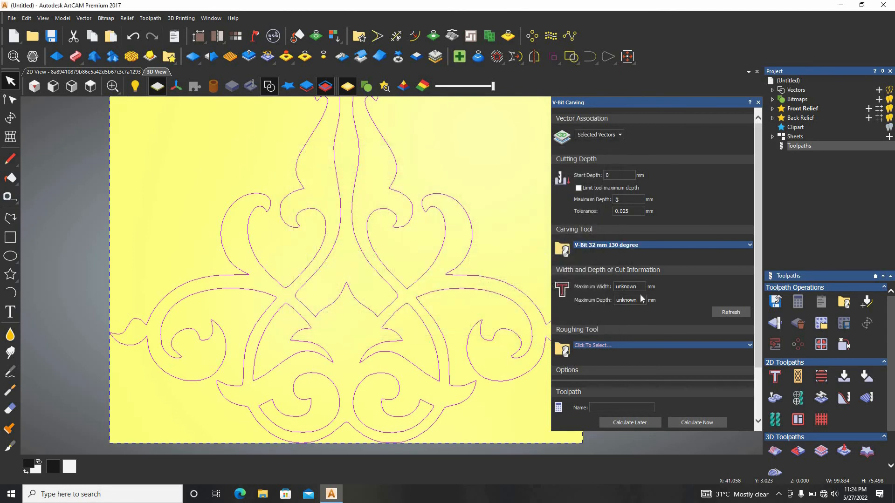
# Step: Show the carving tool's cutting parameters and refresh the maximum width and depth of cut information
pyautogui.click(656, 244)
pyautogui.scroll(-3, 625, 297)
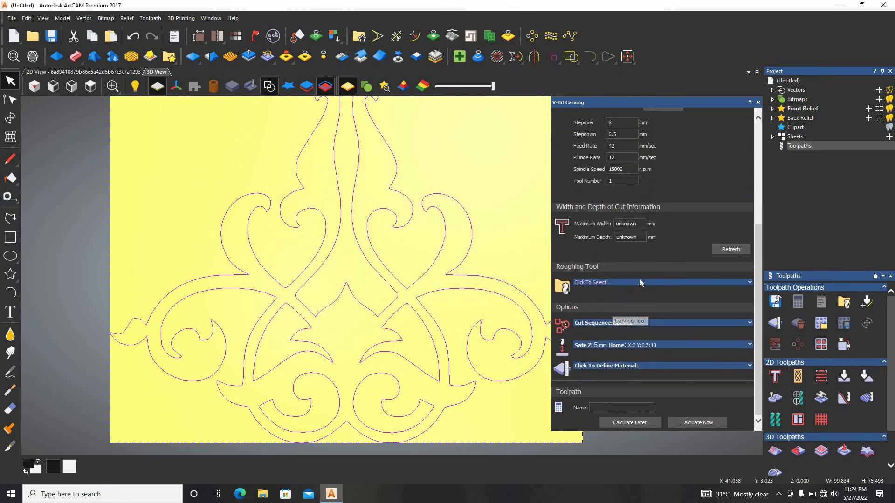
pyautogui.click(725, 250)
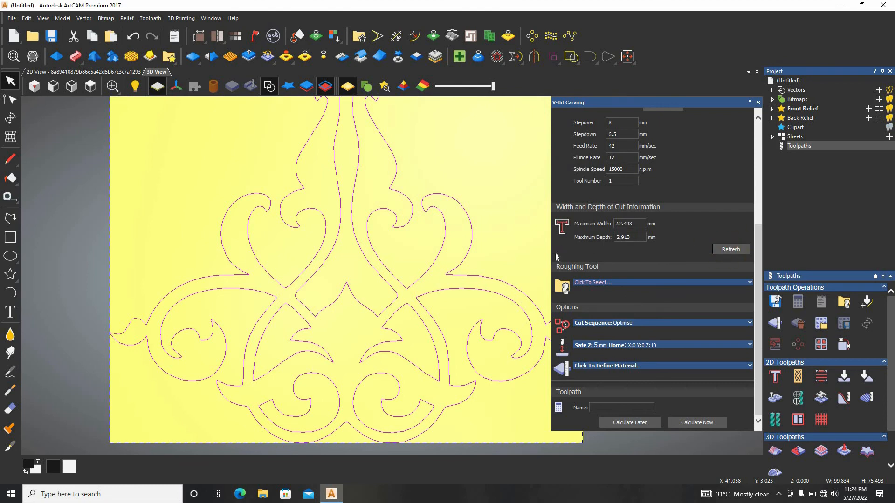
pyautogui.scroll(2, 630, 239)
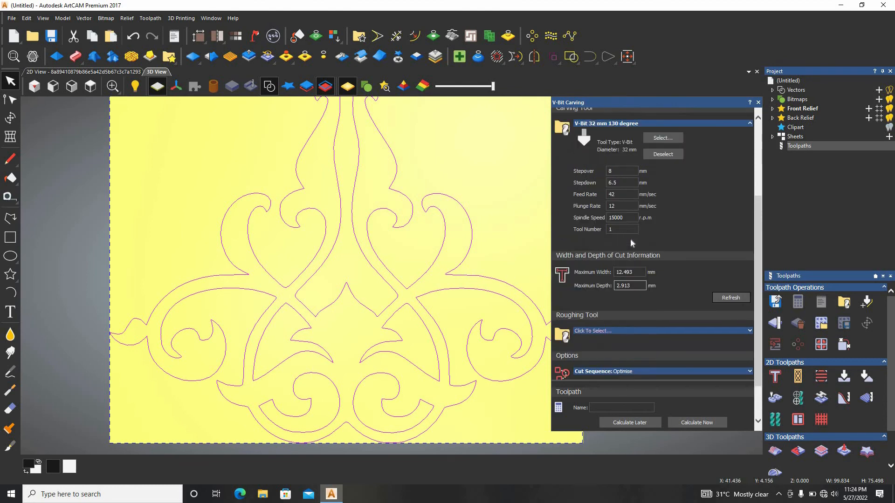
# Step: Deselect the current carving tool and choose the V-Bit 32 mm 90 degree from the tool database instead
pyautogui.click(664, 155)
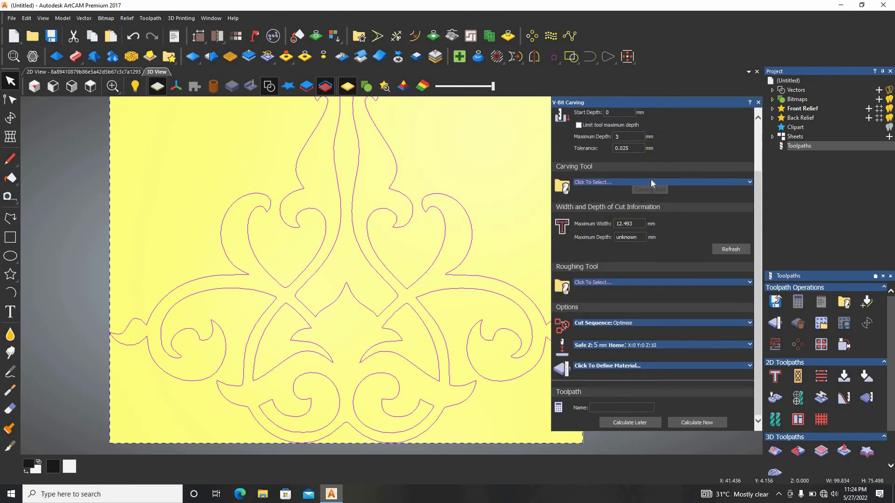
pyautogui.click(651, 182)
pyautogui.scroll(-10, 361, 251)
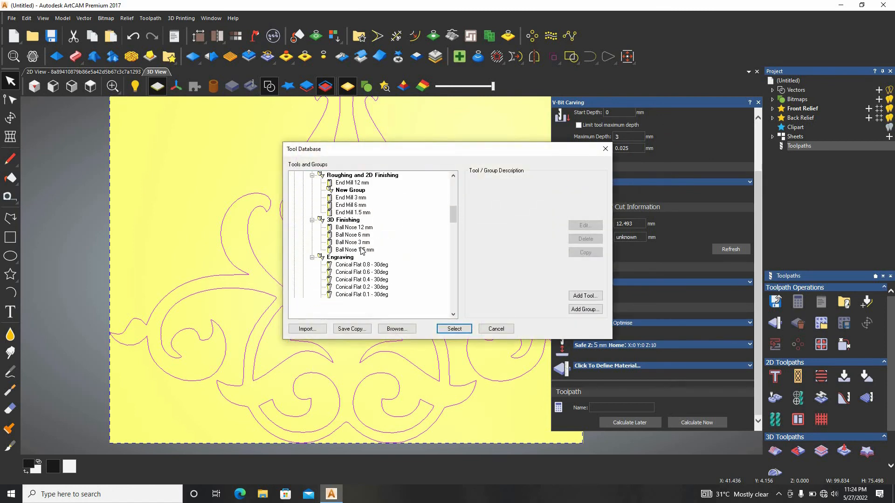
pyautogui.scroll(-10, 362, 250)
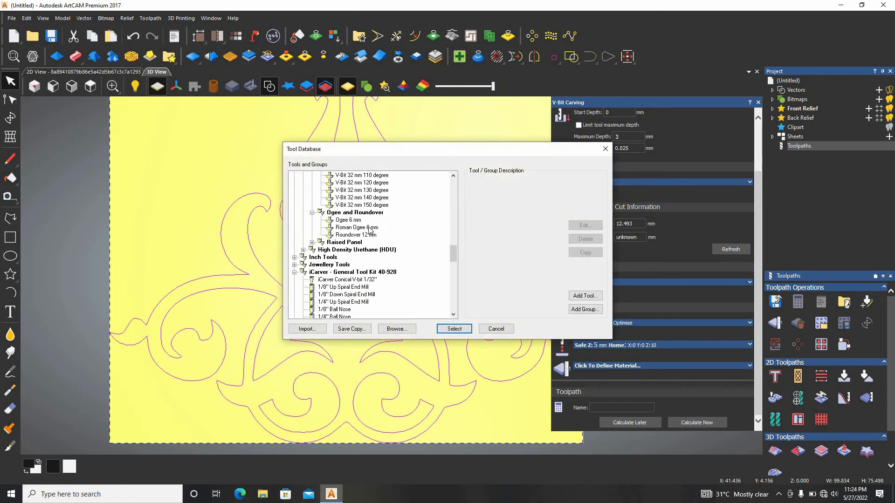
pyautogui.doubleClick(358, 207)
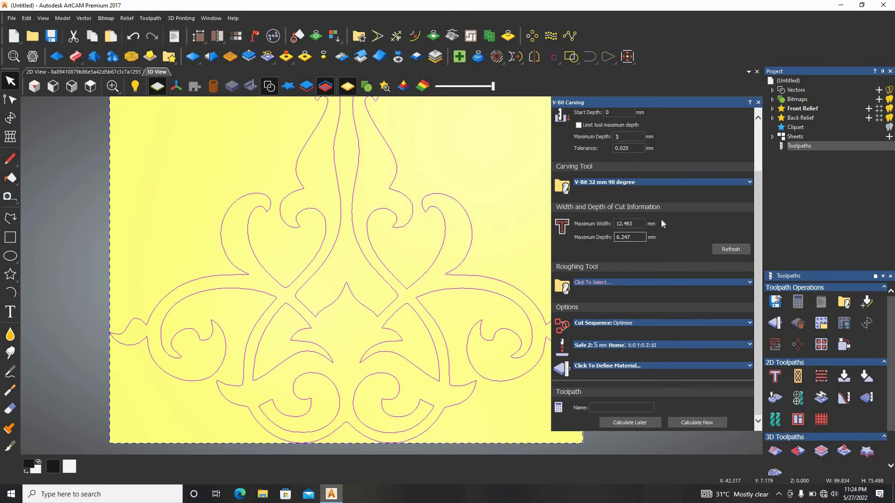
# Step: Define the material with a thickness of 16 mm and calculate the V-Bit Carving toolpath
pyautogui.click(650, 364)
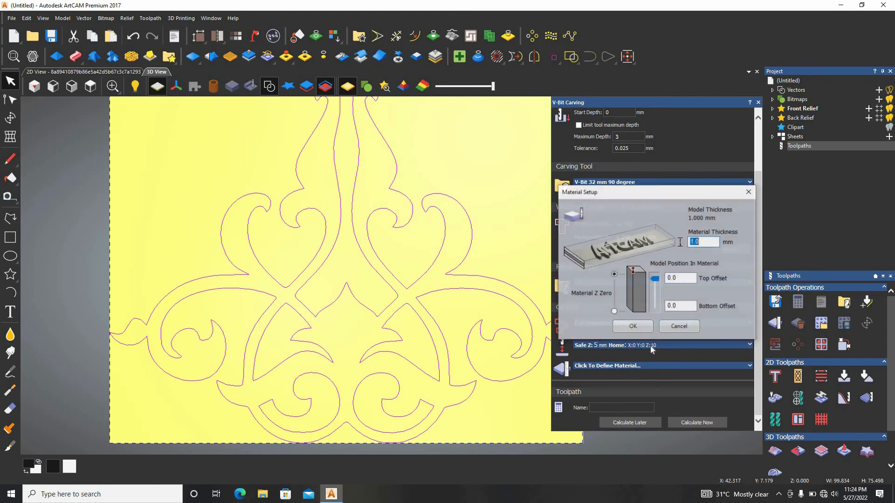
pyautogui.write('16')
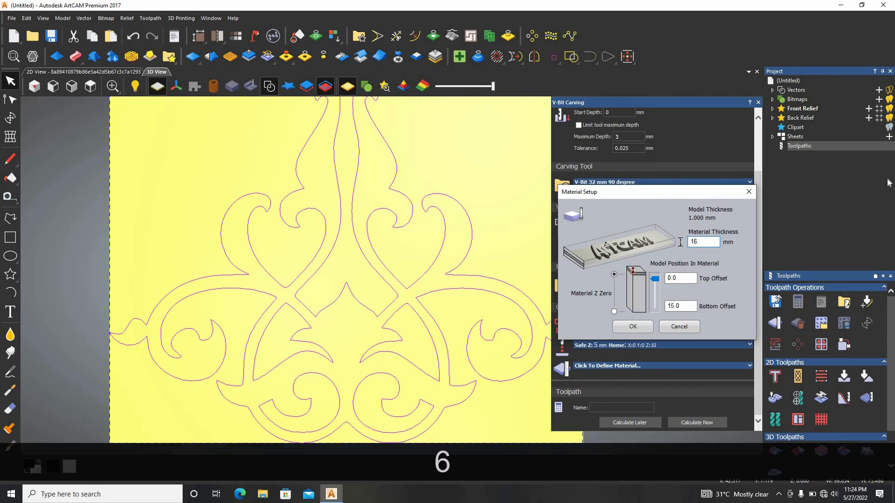
pyautogui.click(634, 326)
pyautogui.click(695, 423)
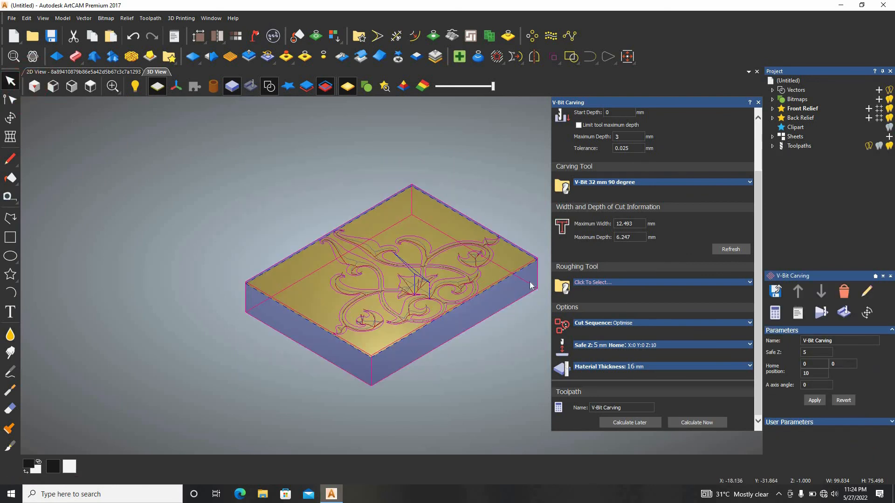
# Step: Simulate the V-Bit Carving toolpath on the whole model at standard resolution and fast-forward the simulation
pyautogui.scroll(5, 286, 269)
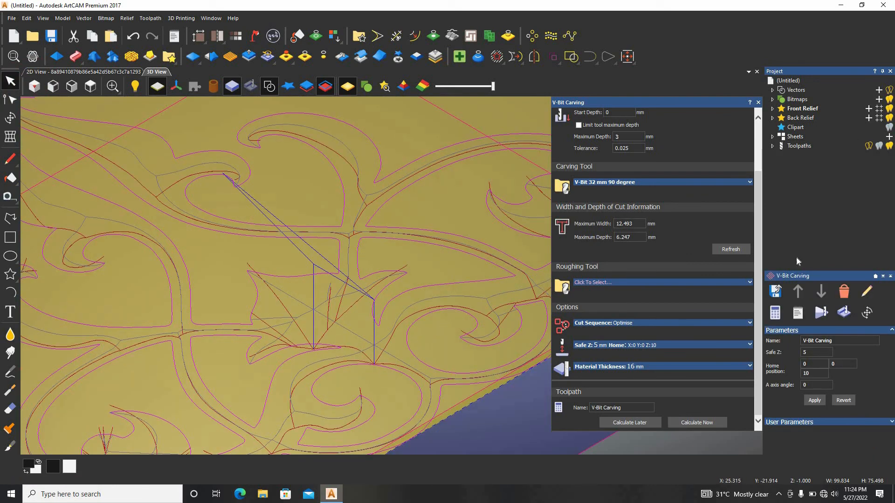
pyautogui.click(822, 312)
pyautogui.click(418, 326)
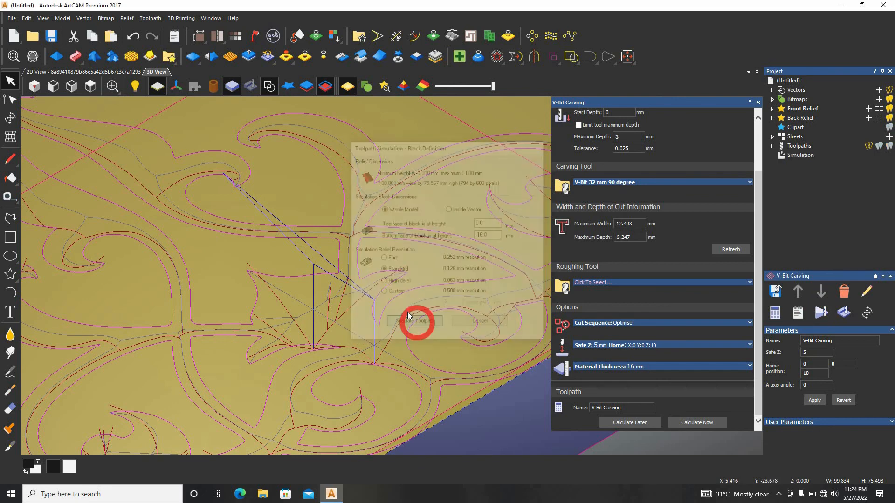
pyautogui.click(96, 161)
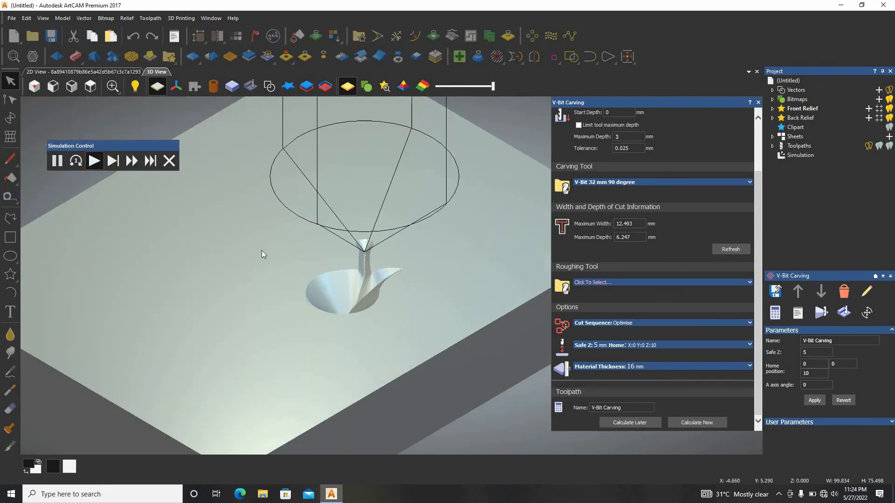
pyautogui.click(132, 160)
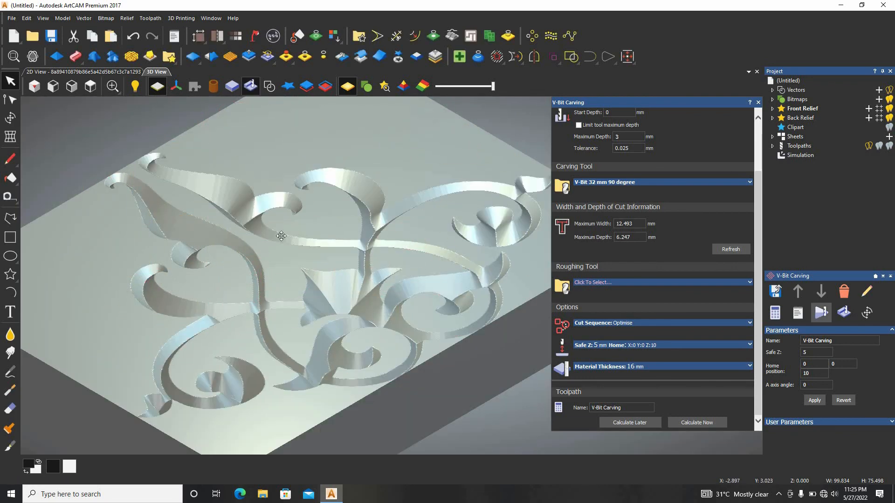
# Step: Examine the simulated ornament carving up close from the side, top and isometric views
pyautogui.scroll(3, 315, 186)
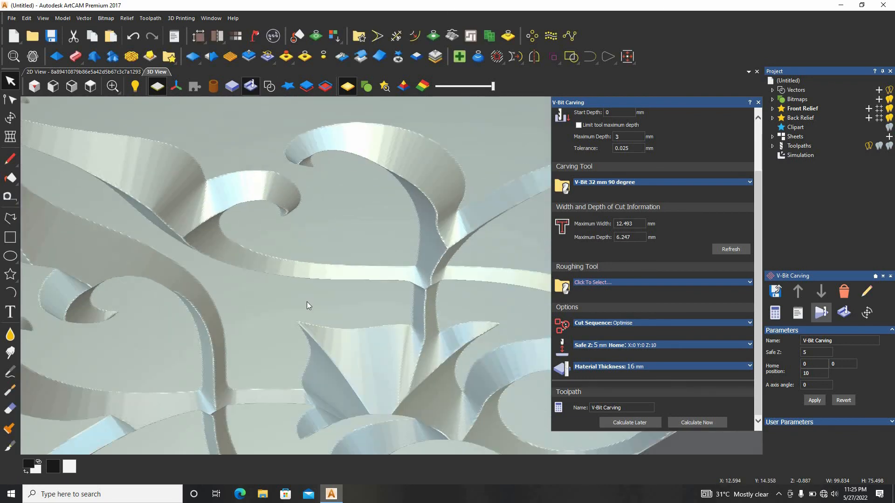
pyautogui.scroll(-5, 308, 303)
pyautogui.scroll(4, 373, 305)
pyautogui.click(80, 88)
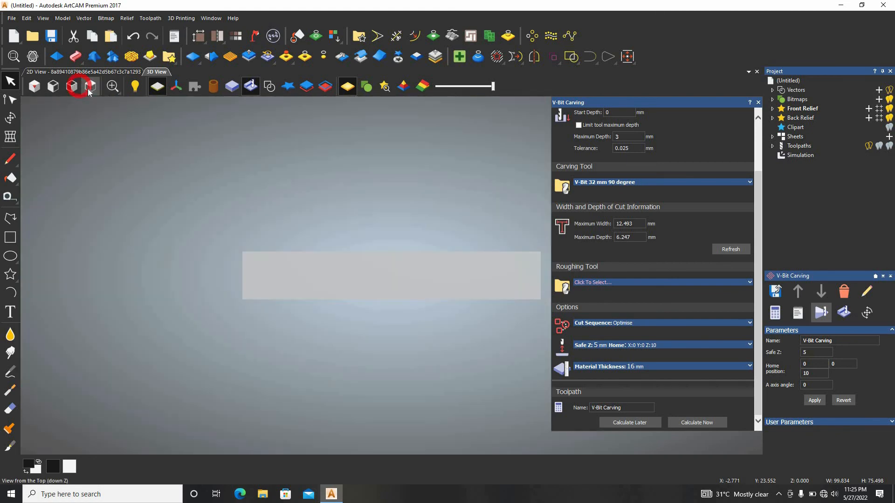
pyautogui.scroll(3, 383, 289)
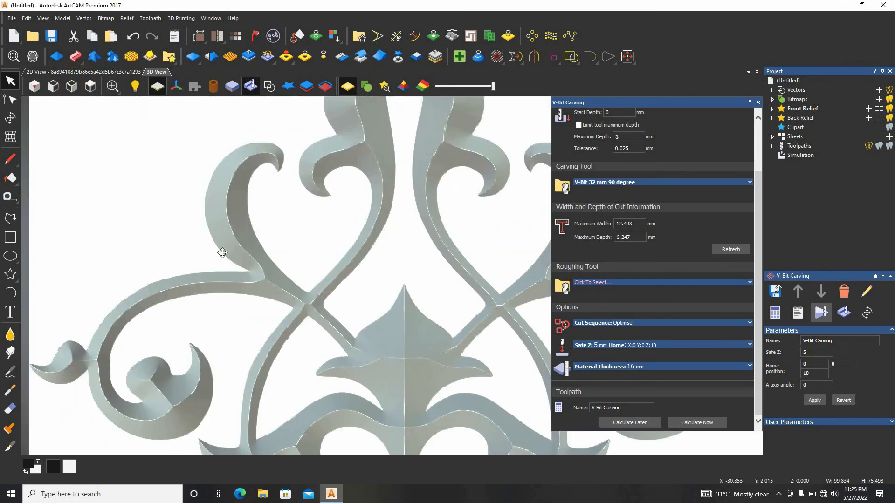
pyautogui.click(34, 86)
pyautogui.scroll(8, 347, 301)
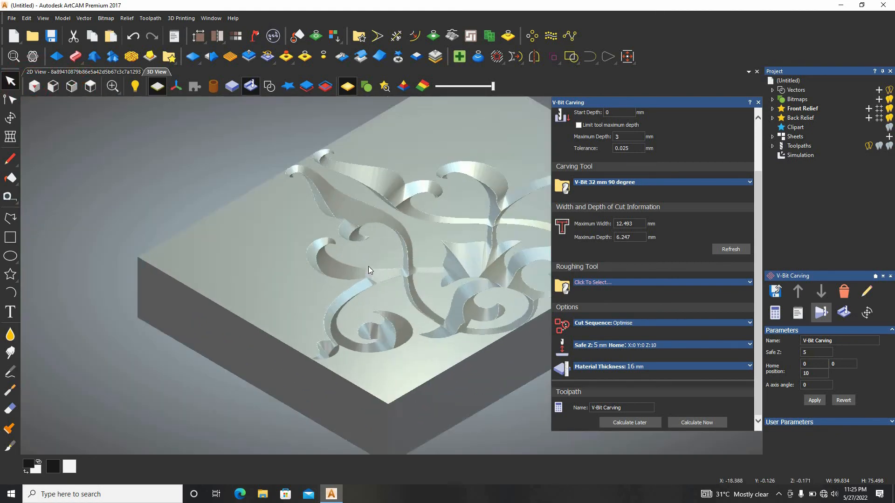
pyautogui.scroll(-6, 366, 309)
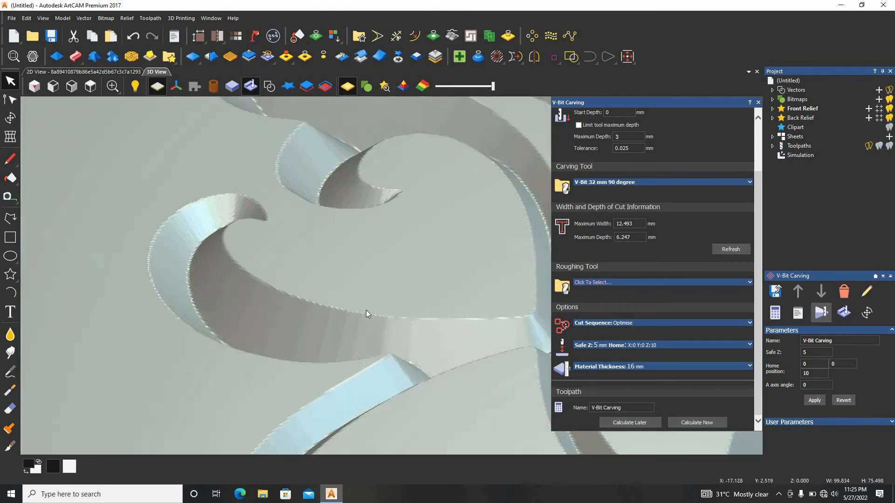
pyautogui.scroll(3, 393, 333)
pyautogui.scroll(-4, 405, 348)
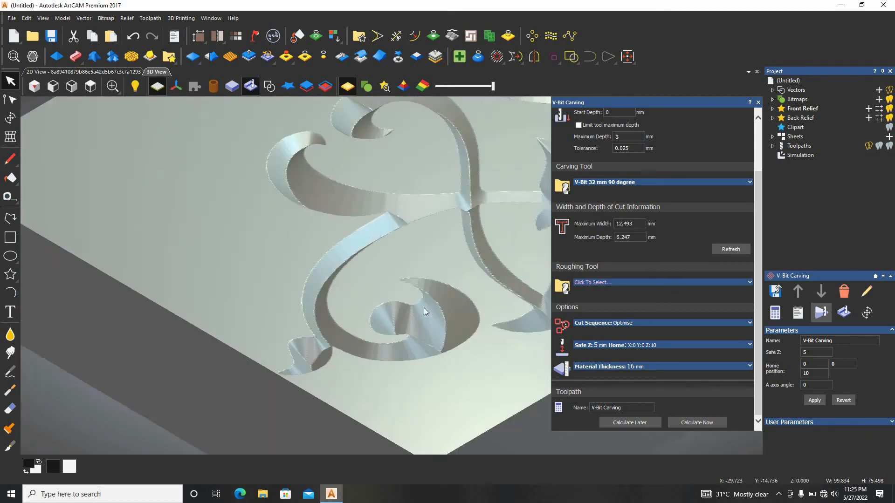
pyautogui.scroll(-2, 489, 177)
pyautogui.scroll(5, 495, 166)
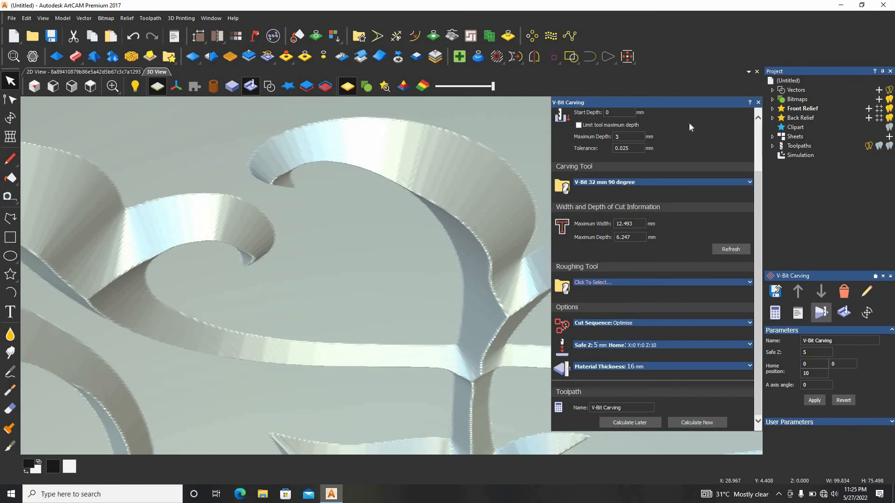
# Step: Close the V-Bit Carving settings and delete the simulation, with the model viewed from above
pyautogui.click(758, 102)
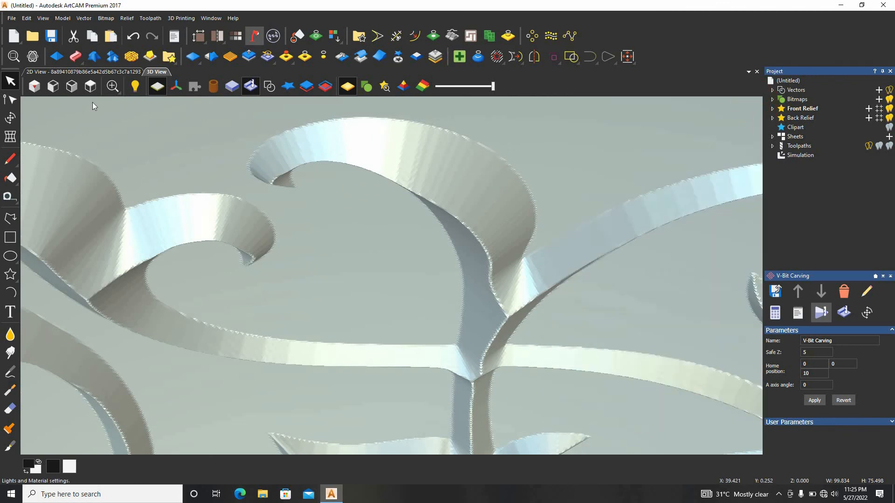
pyautogui.click(88, 90)
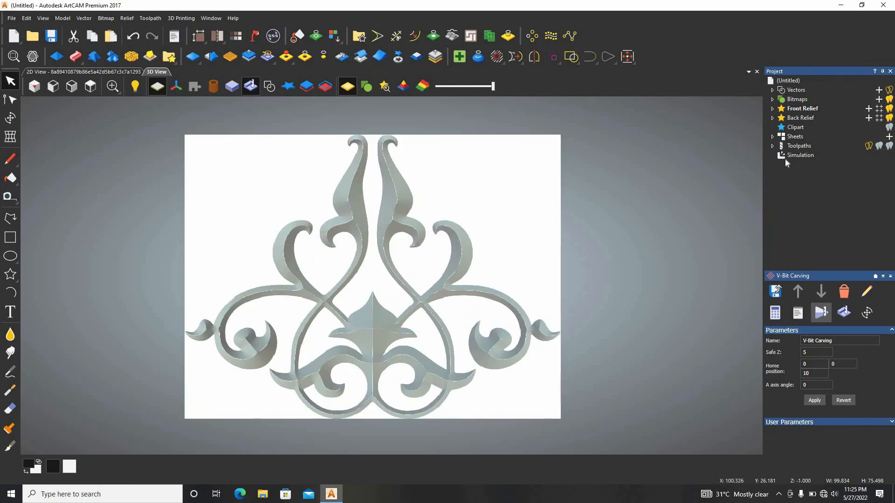
pyautogui.rightClick(785, 156)
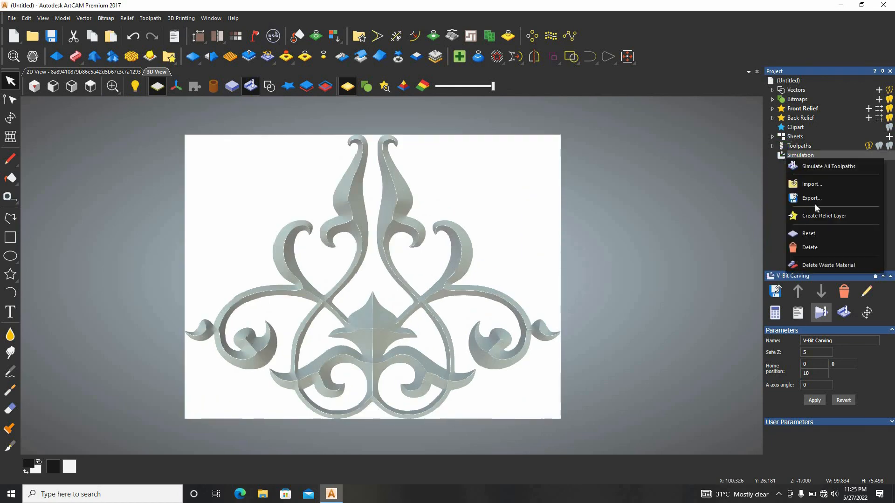
pyautogui.click(818, 248)
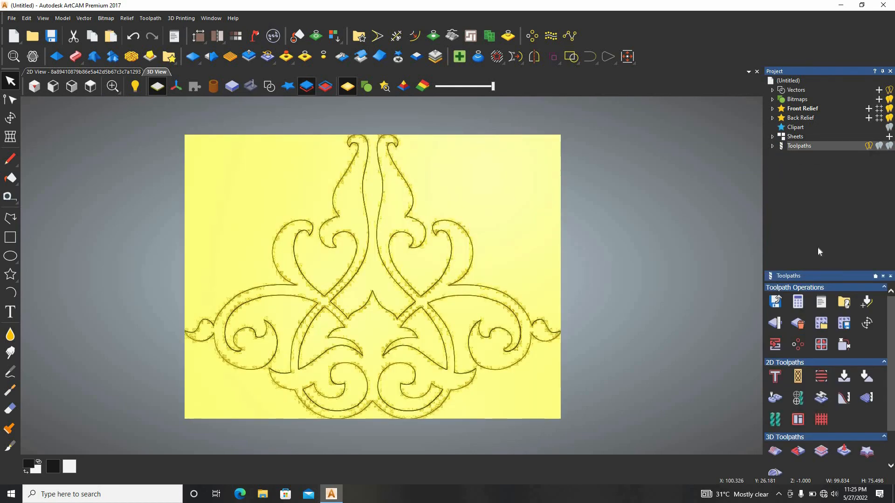